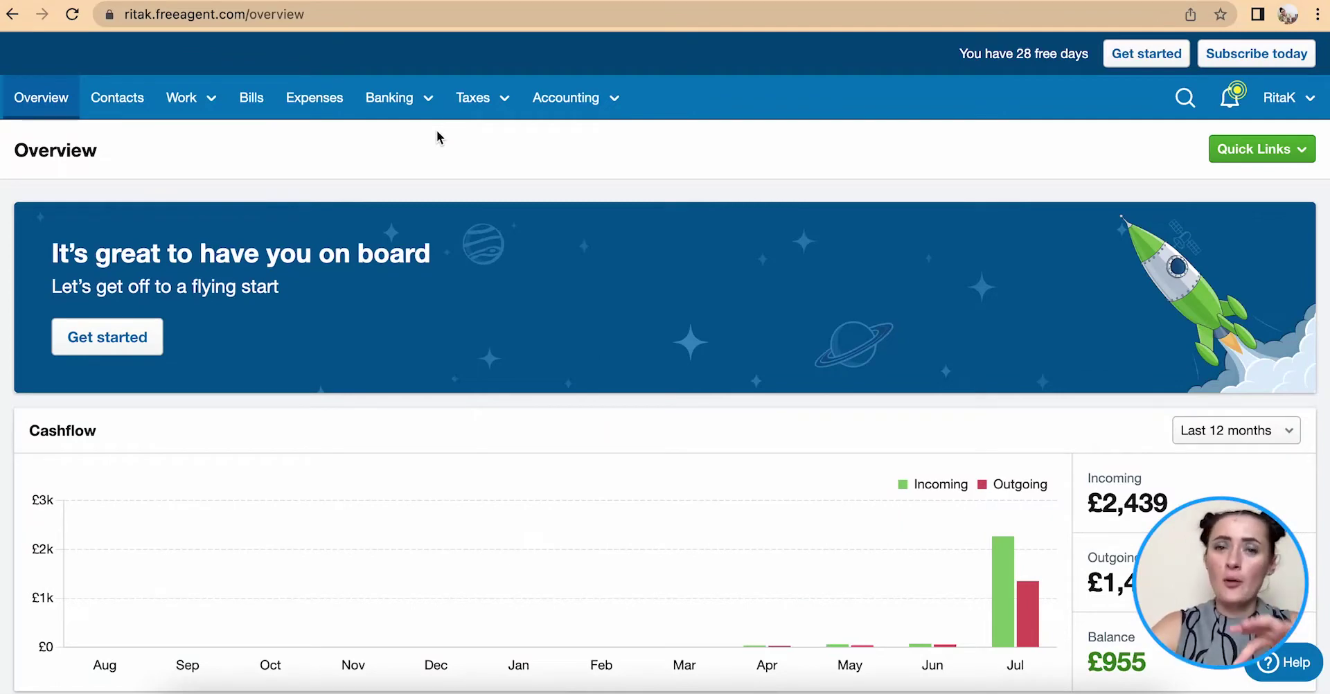
# Open the Business Current Account's transactions from the Banking > Bank Accounts summary.
pyautogui.click(407, 103)
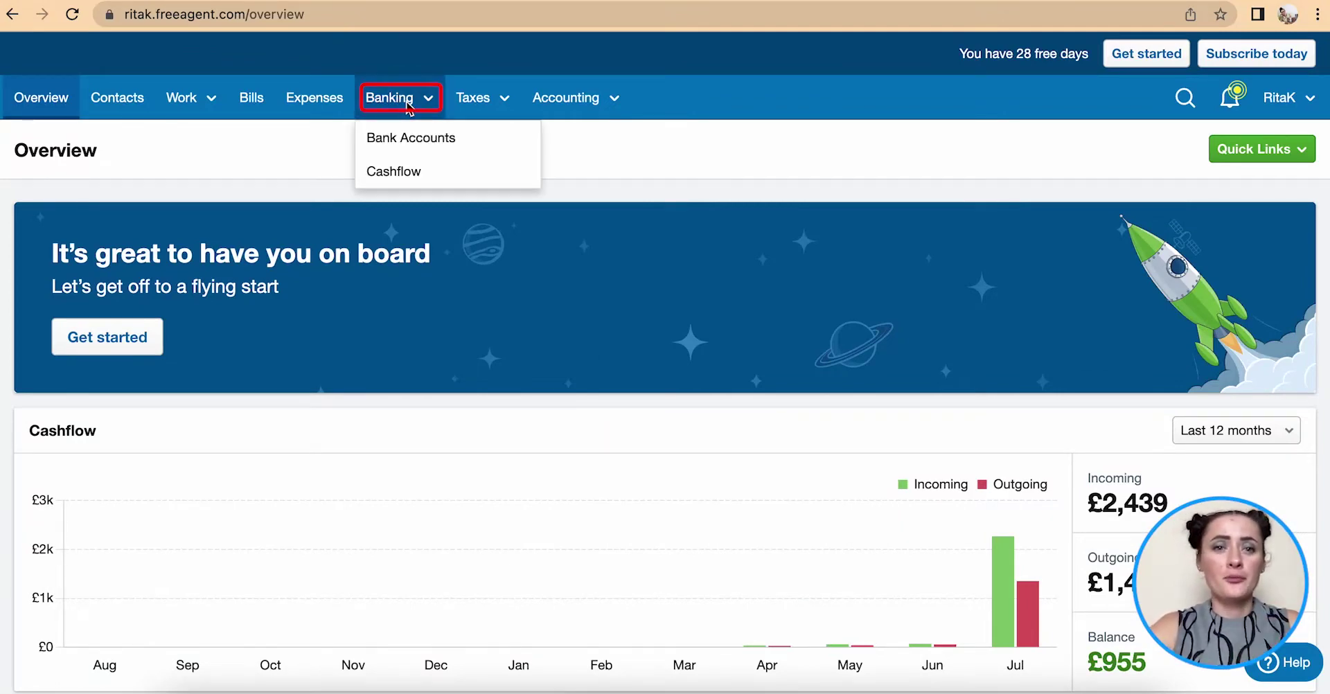
pyautogui.click(413, 135)
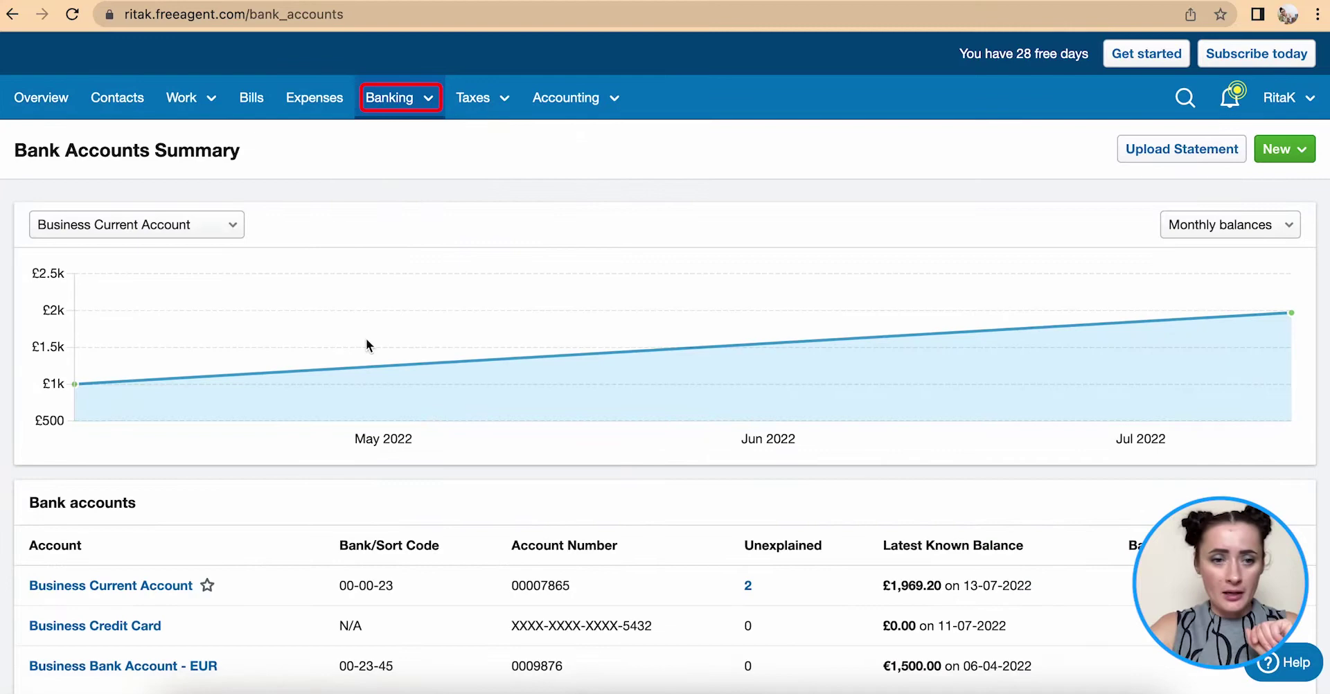
pyautogui.scroll(-3, 288, 458)
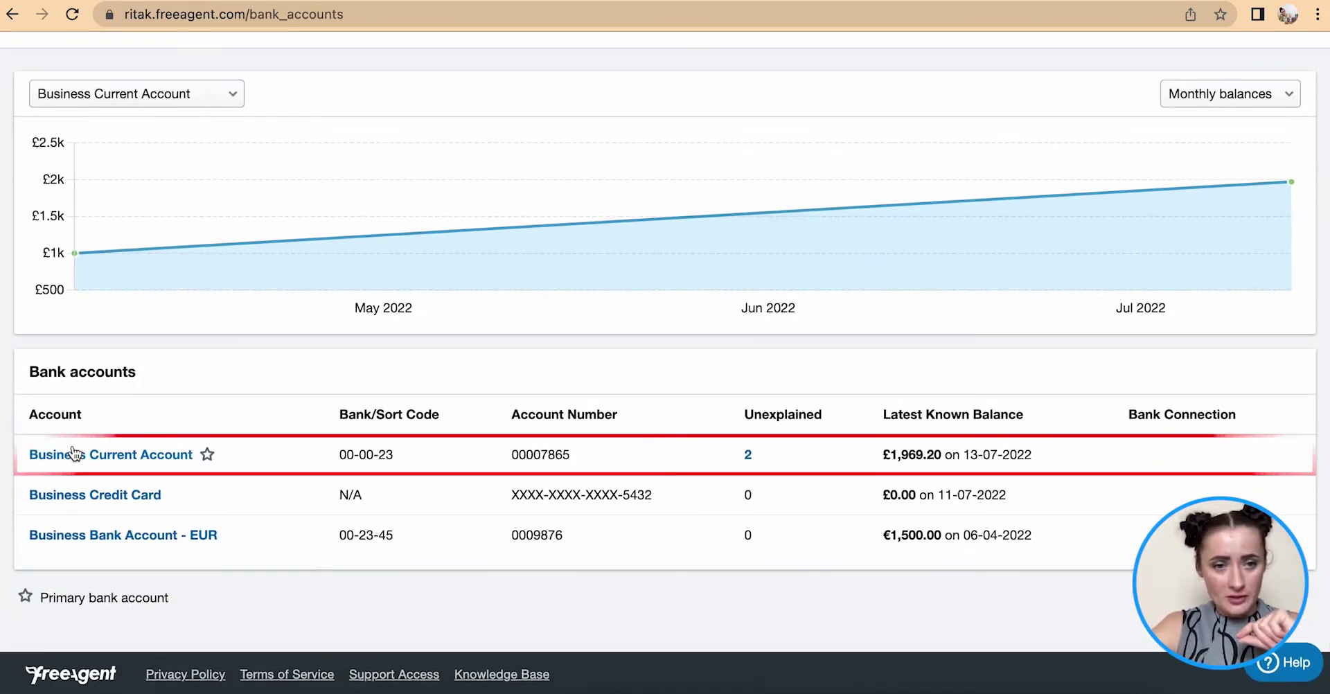
pyautogui.click(98, 455)
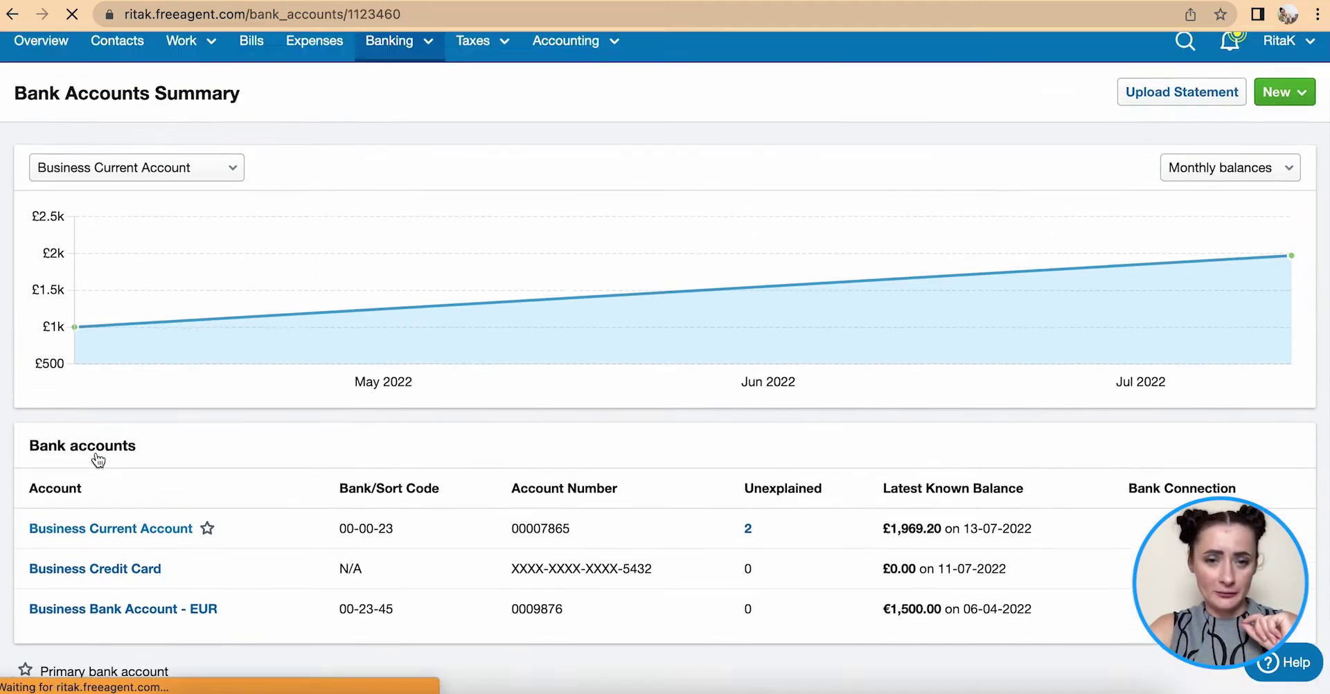
pyautogui.scroll(-6, 97, 452)
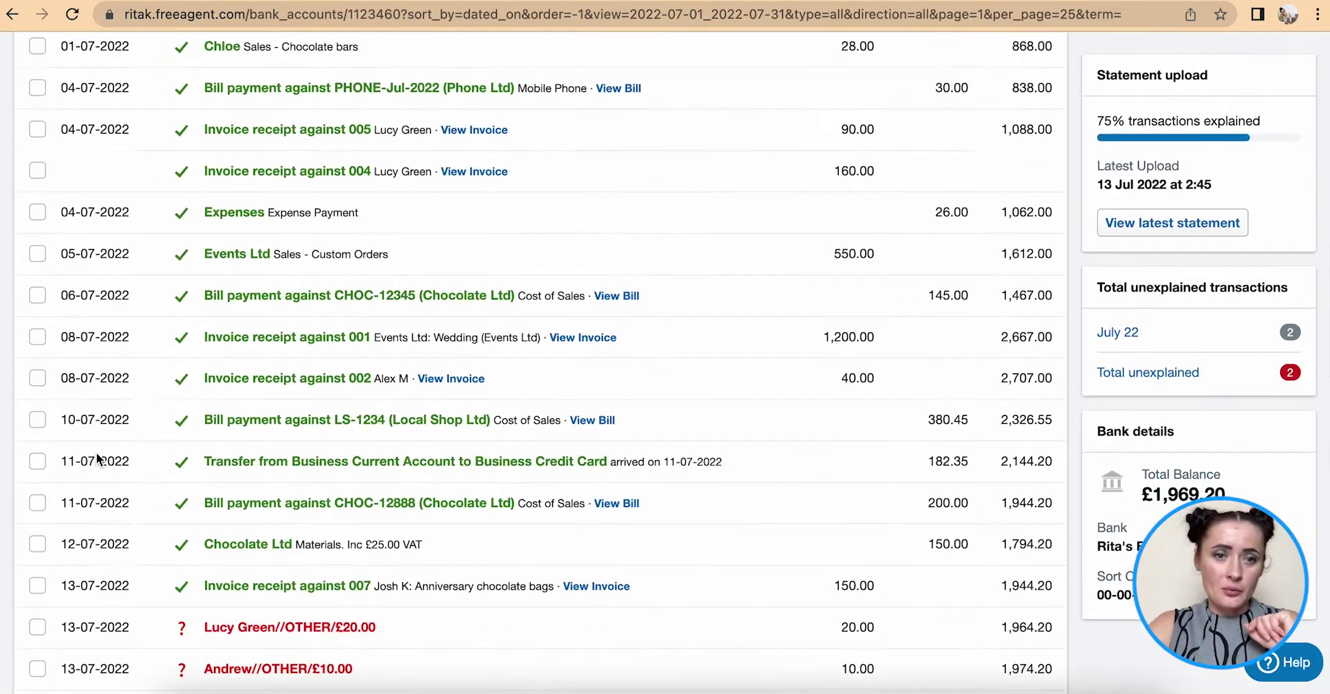
pyautogui.scroll(-3, 97, 451)
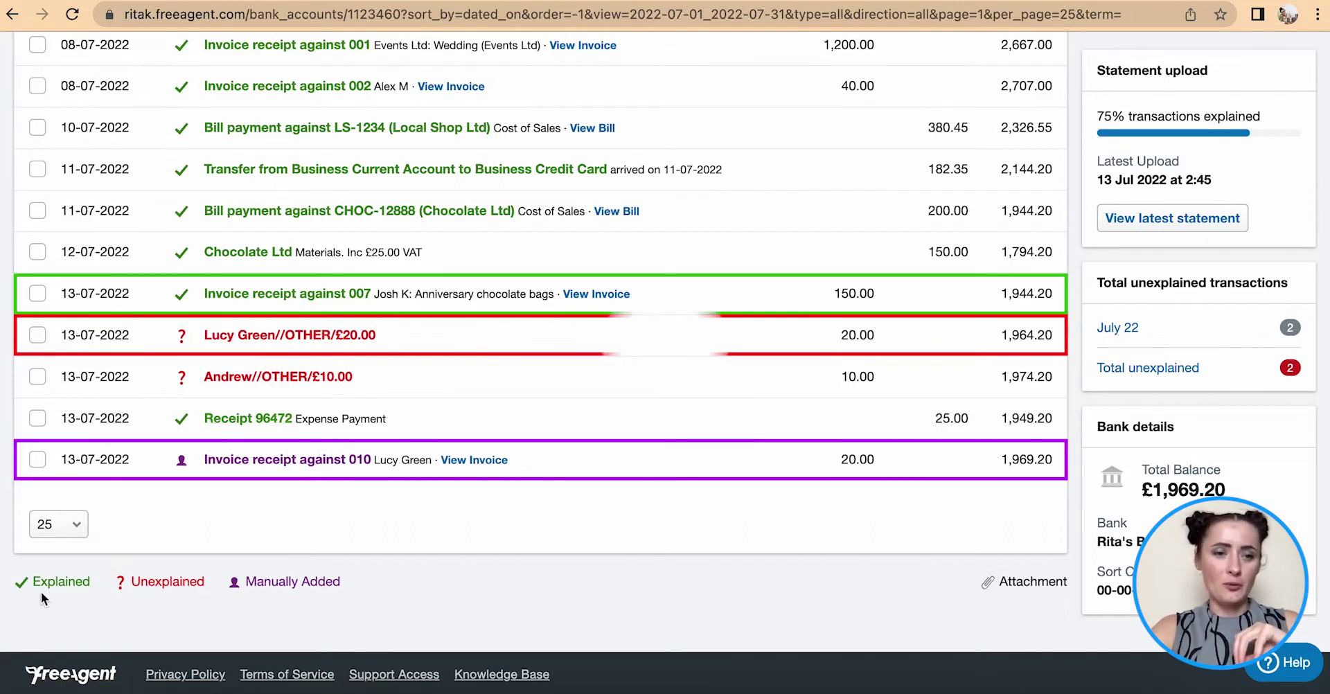
pyautogui.moveTo(15, 589); pyautogui.dragTo(100, 587)
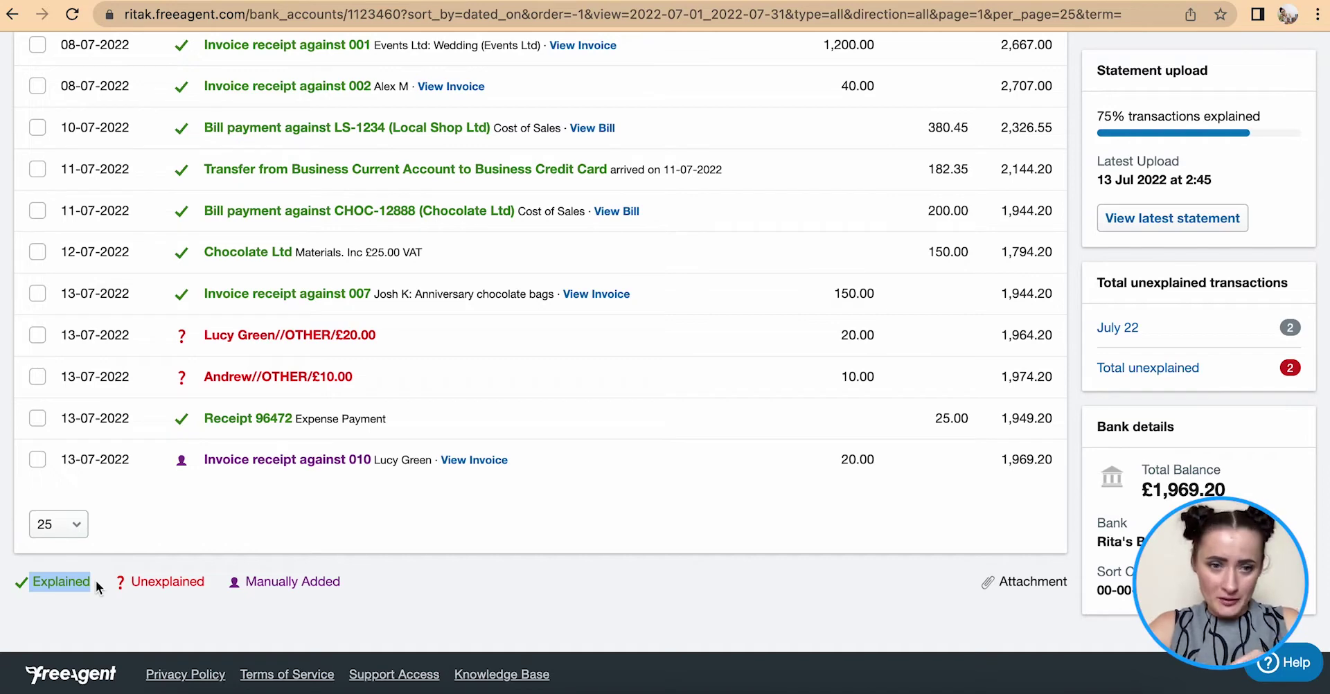
pyautogui.moveTo(130, 588); pyautogui.dragTo(213, 588)
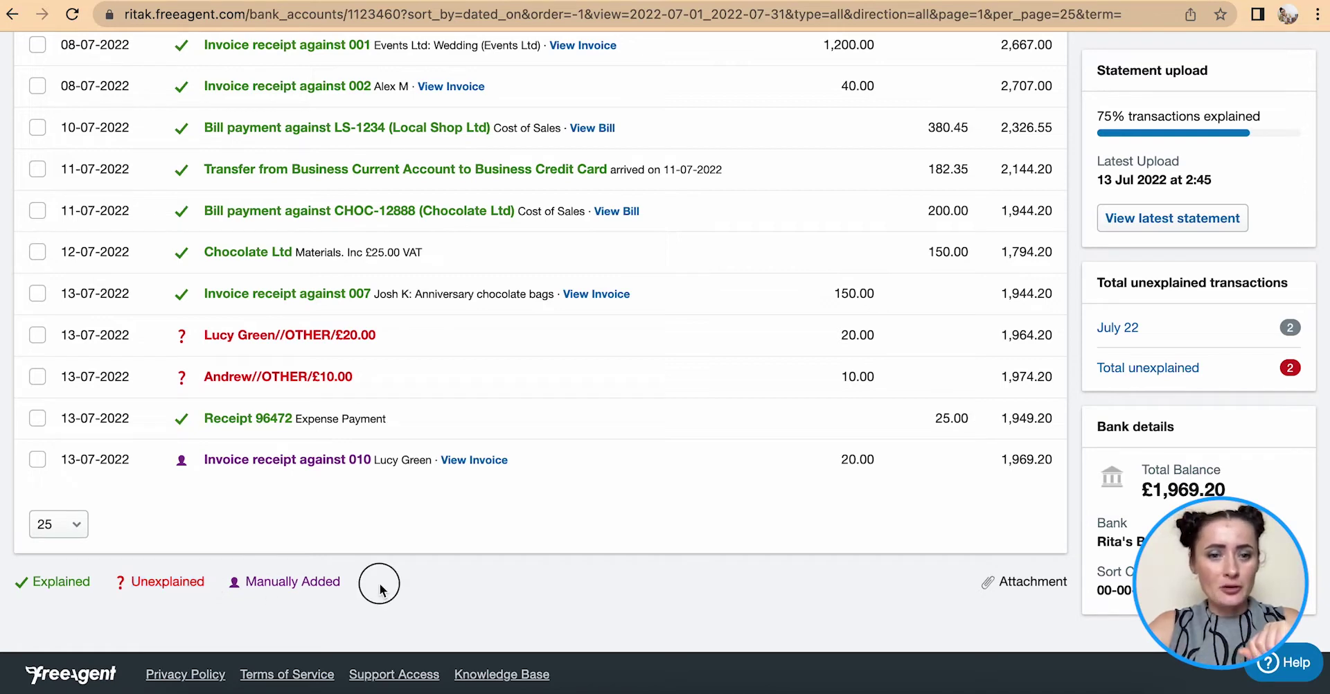
pyautogui.moveTo(28, 582); pyautogui.dragTo(255, 581)
pyautogui.click(269, 585)
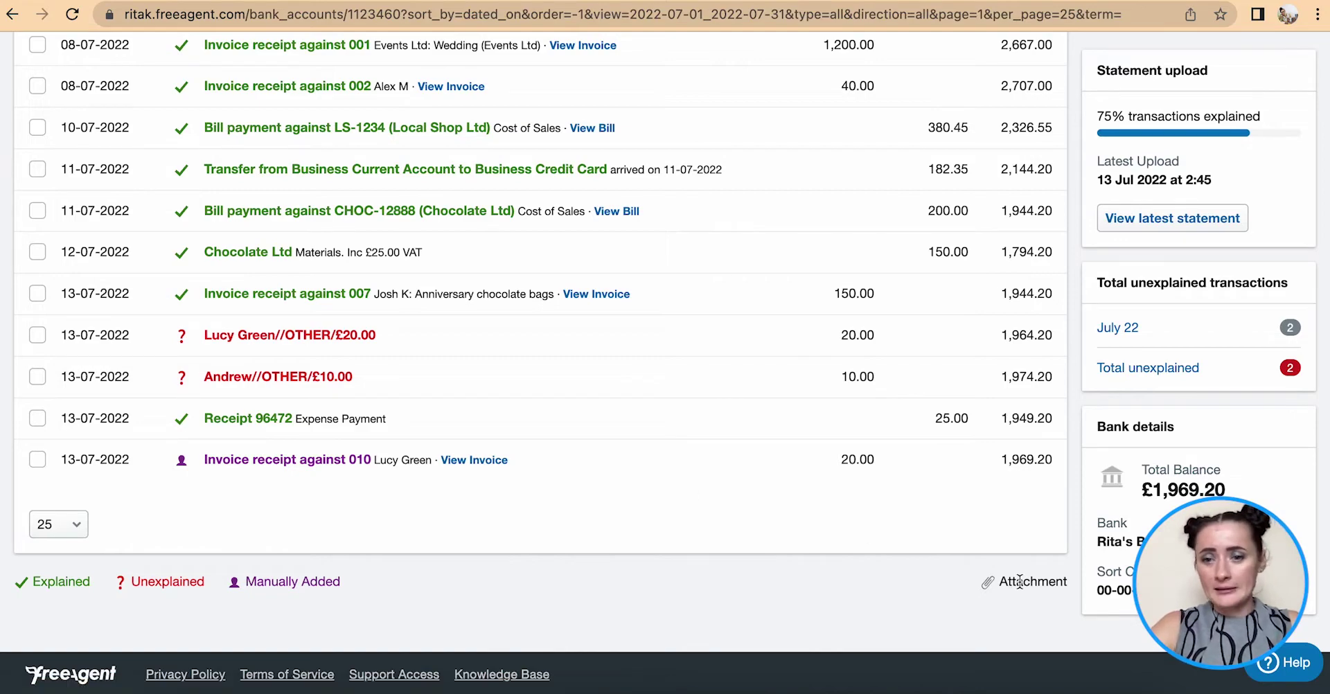
pyautogui.moveTo(1002, 579); pyautogui.dragTo(1081, 590)
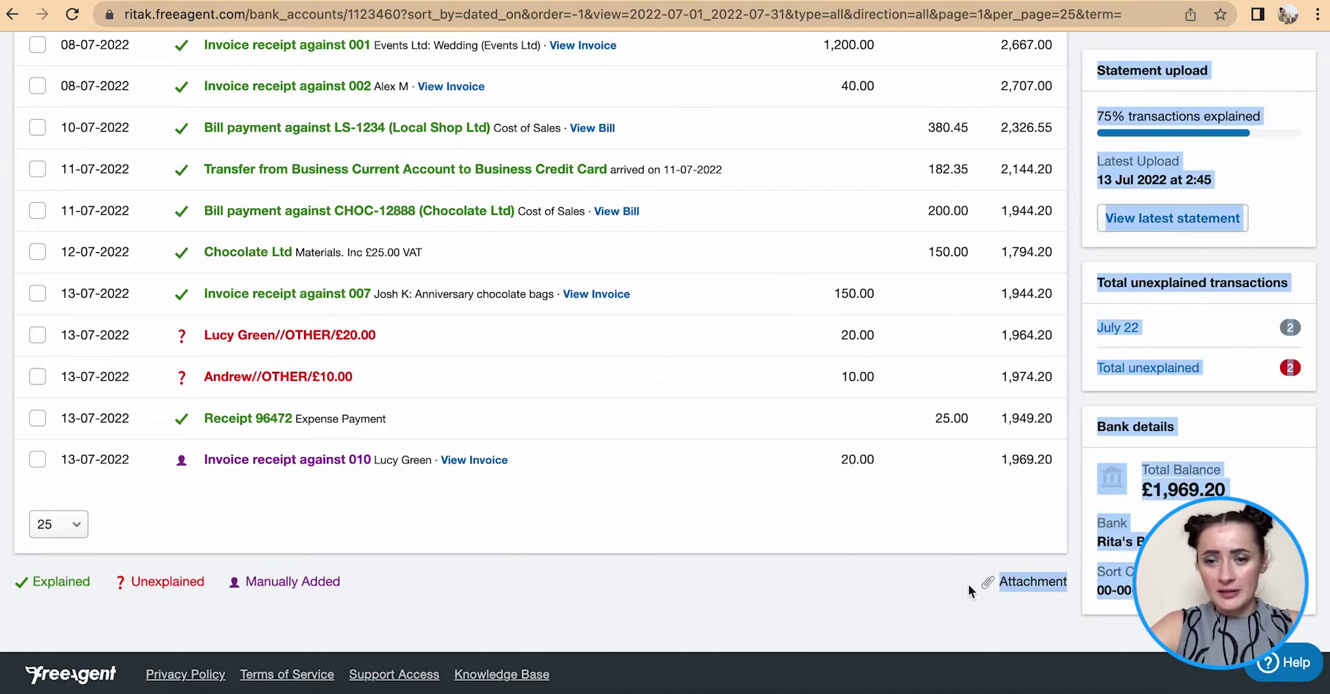
pyautogui.click(994, 588)
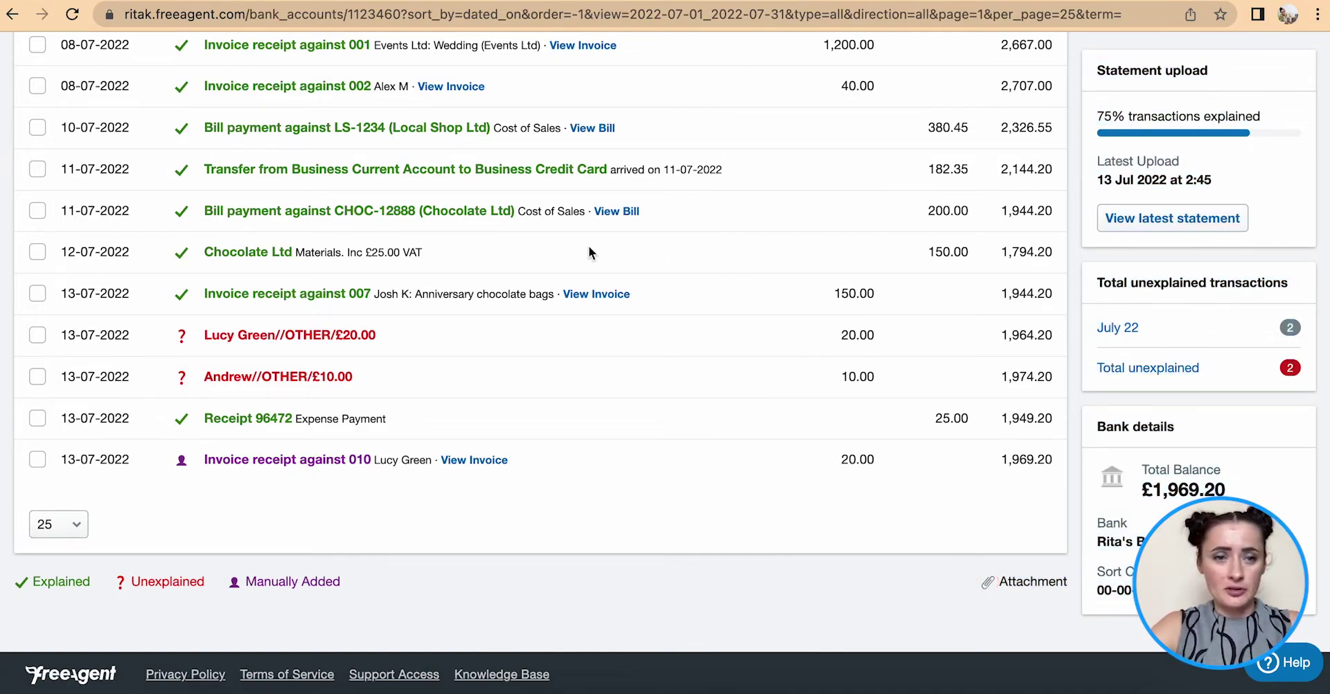
pyautogui.scroll(10, 588, 245)
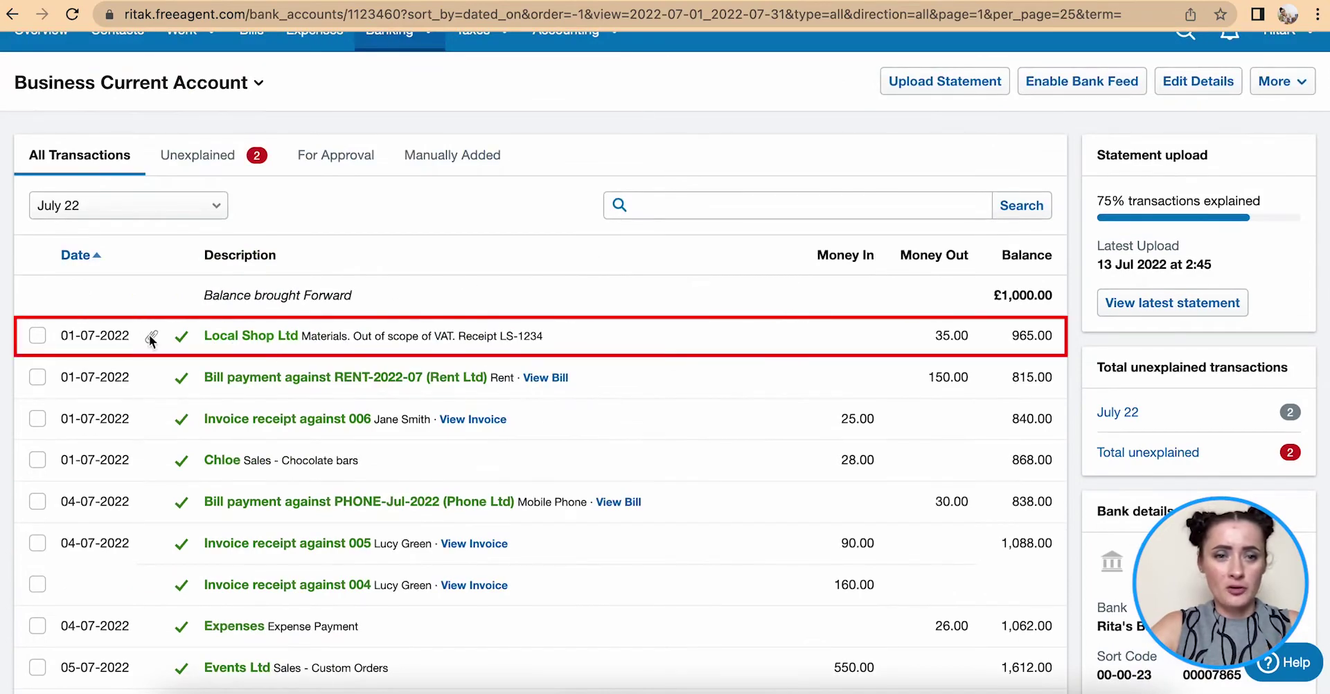
pyautogui.scroll(-8, 350, 438)
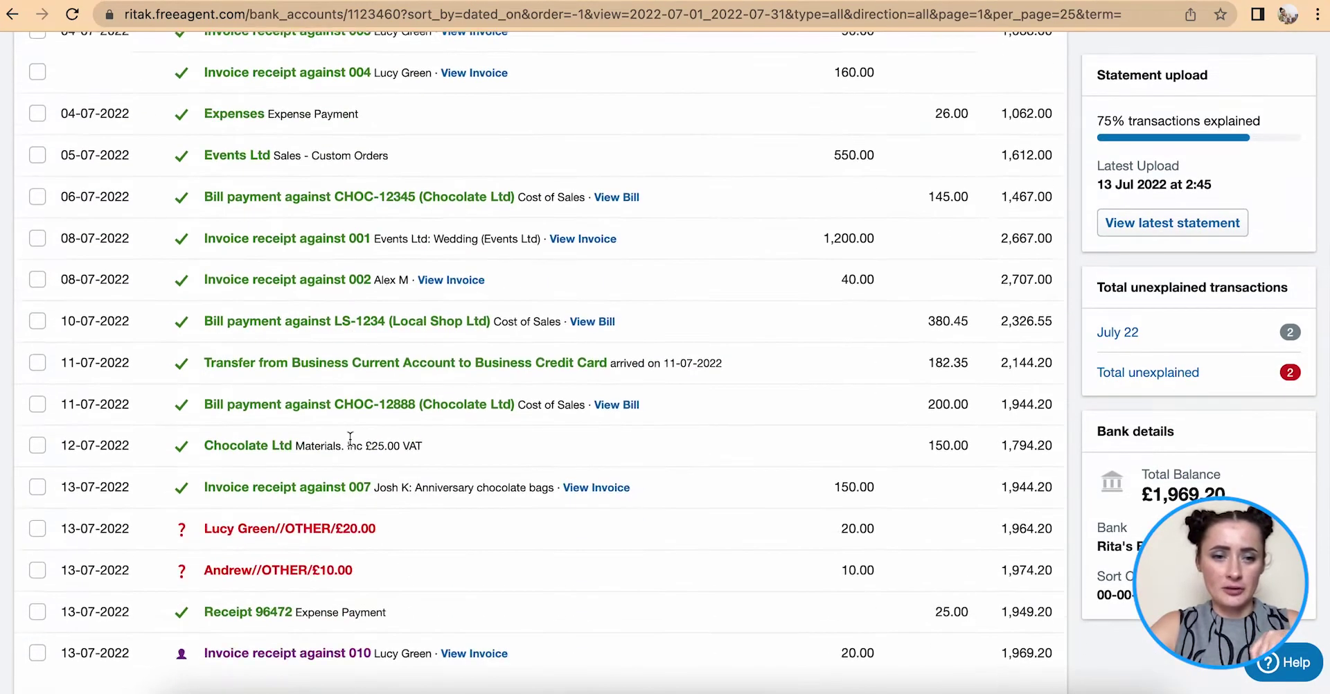
pyautogui.scroll(-2, 356, 361)
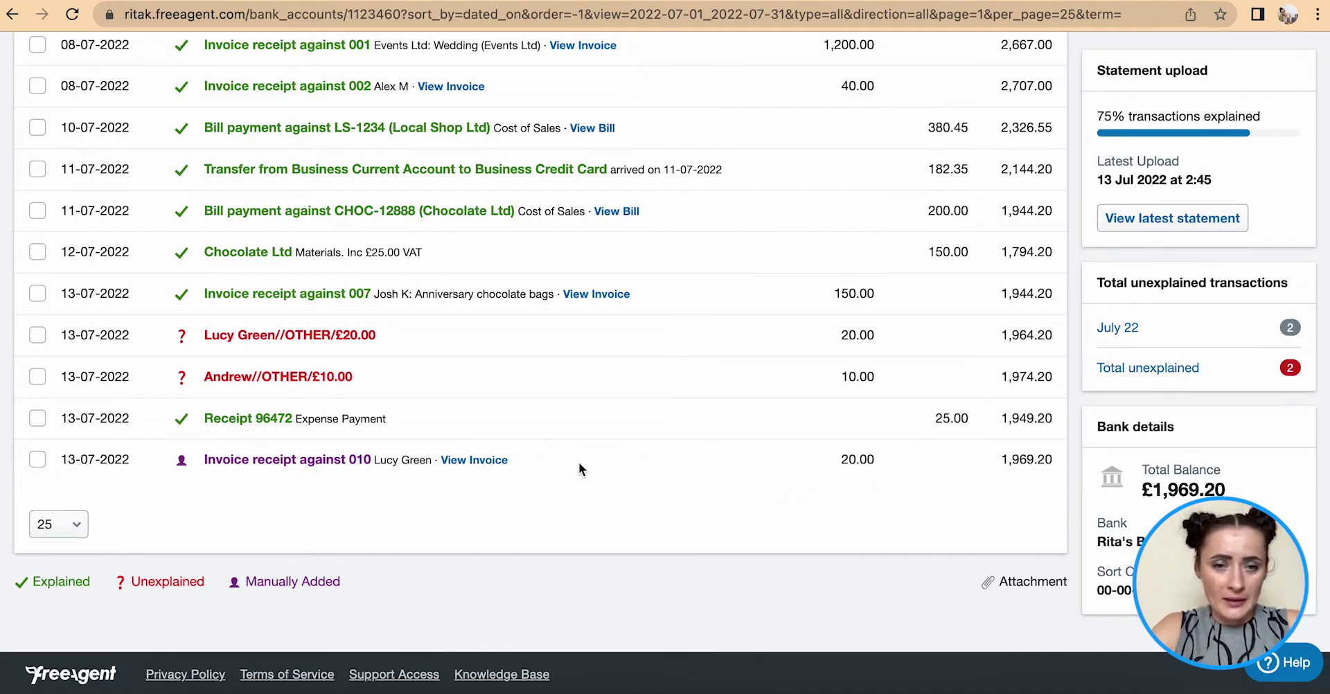
# Start explaining the £20.00 OTHER transaction as an Invoice Receipt, leaving the invoice unselected.
pyautogui.click(229, 337)
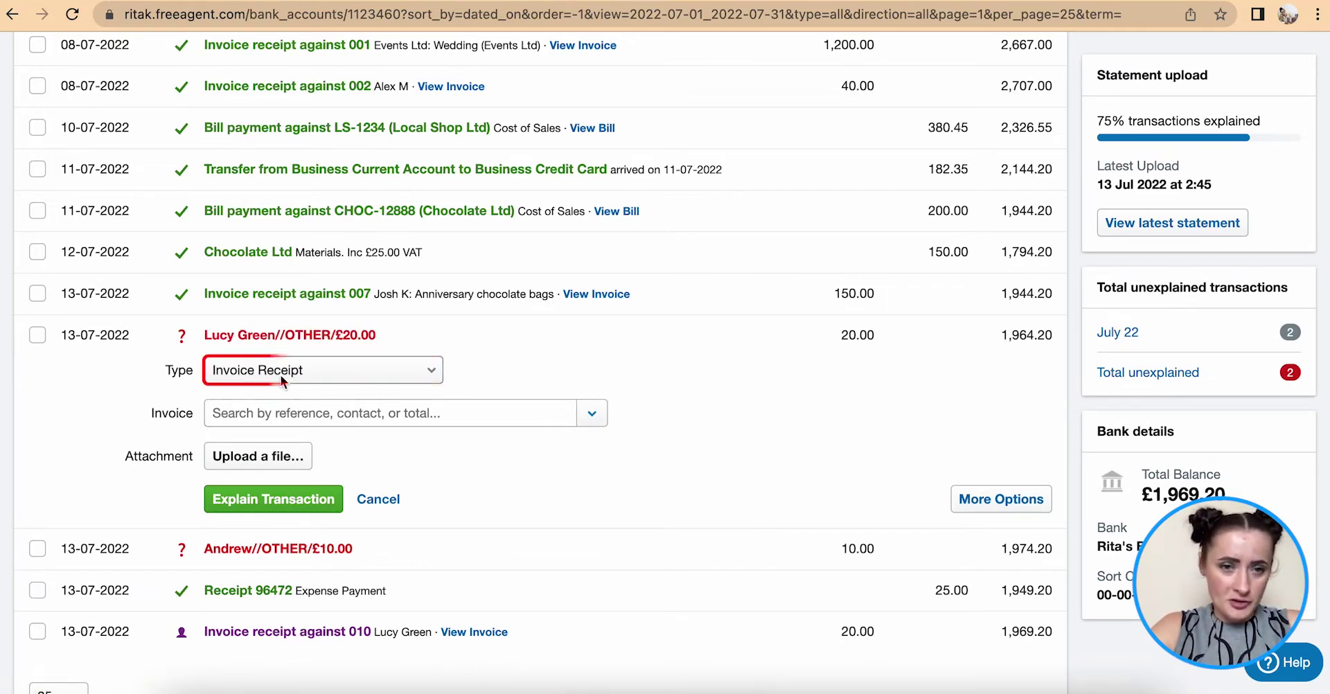
pyautogui.click(338, 372)
pyautogui.click(338, 372)
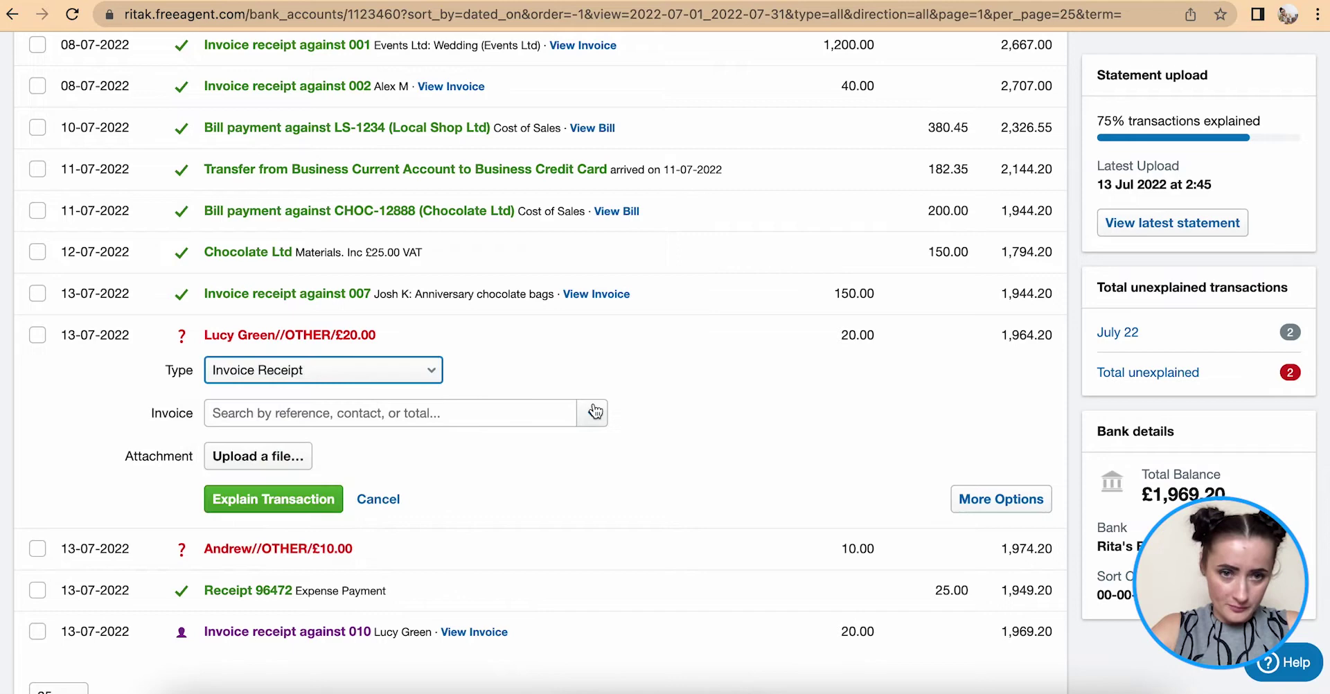
pyautogui.click(593, 414)
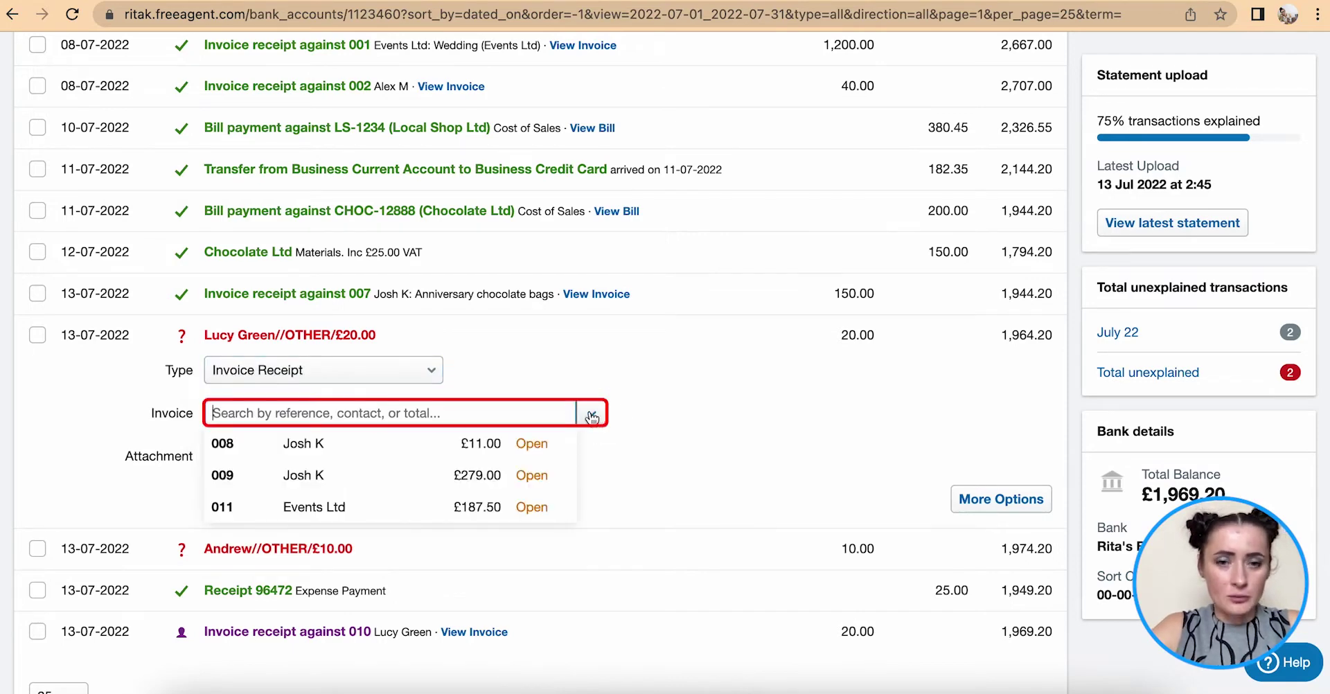
pyautogui.scroll(1, 485, 485)
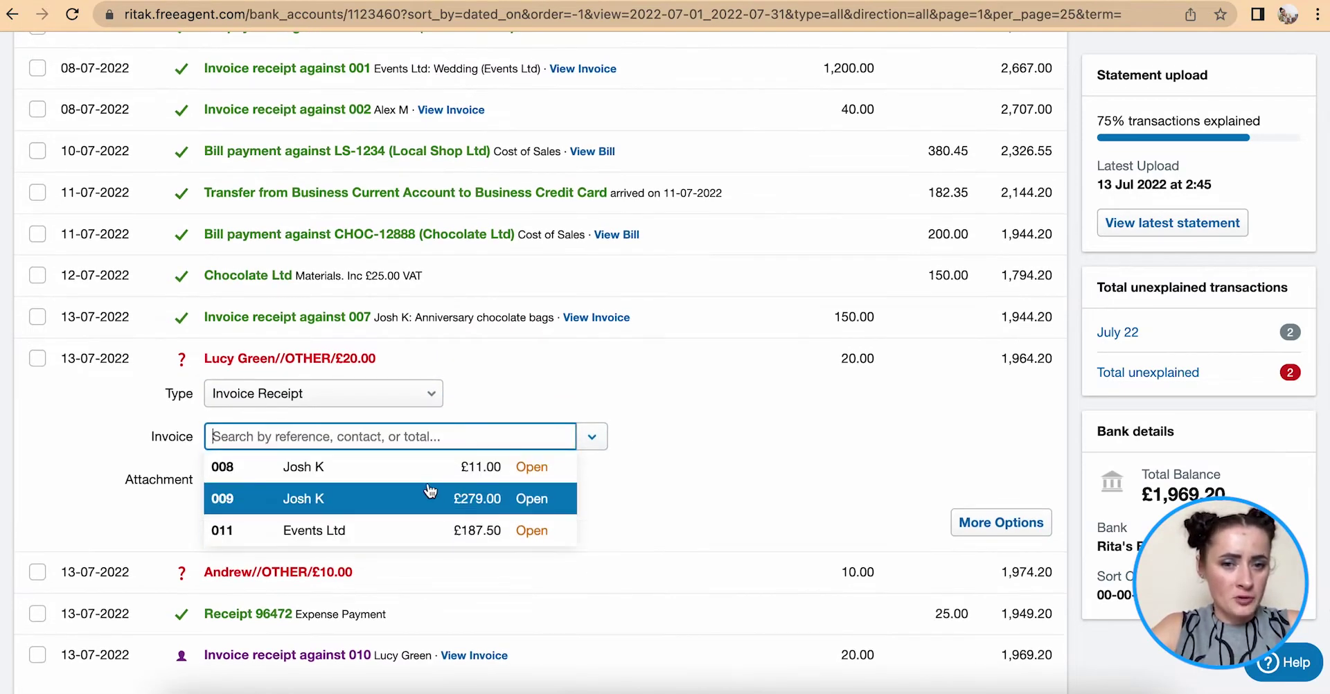
pyautogui.click(665, 469)
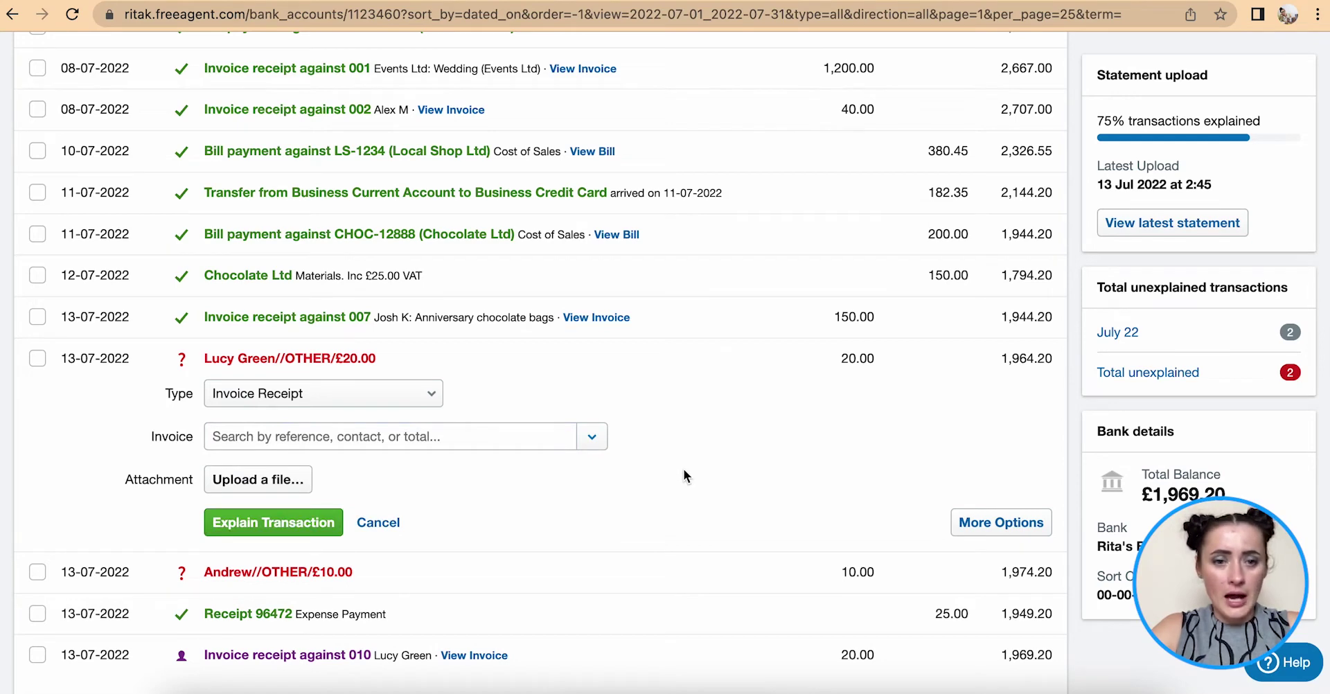
pyautogui.scroll(-3, 684, 471)
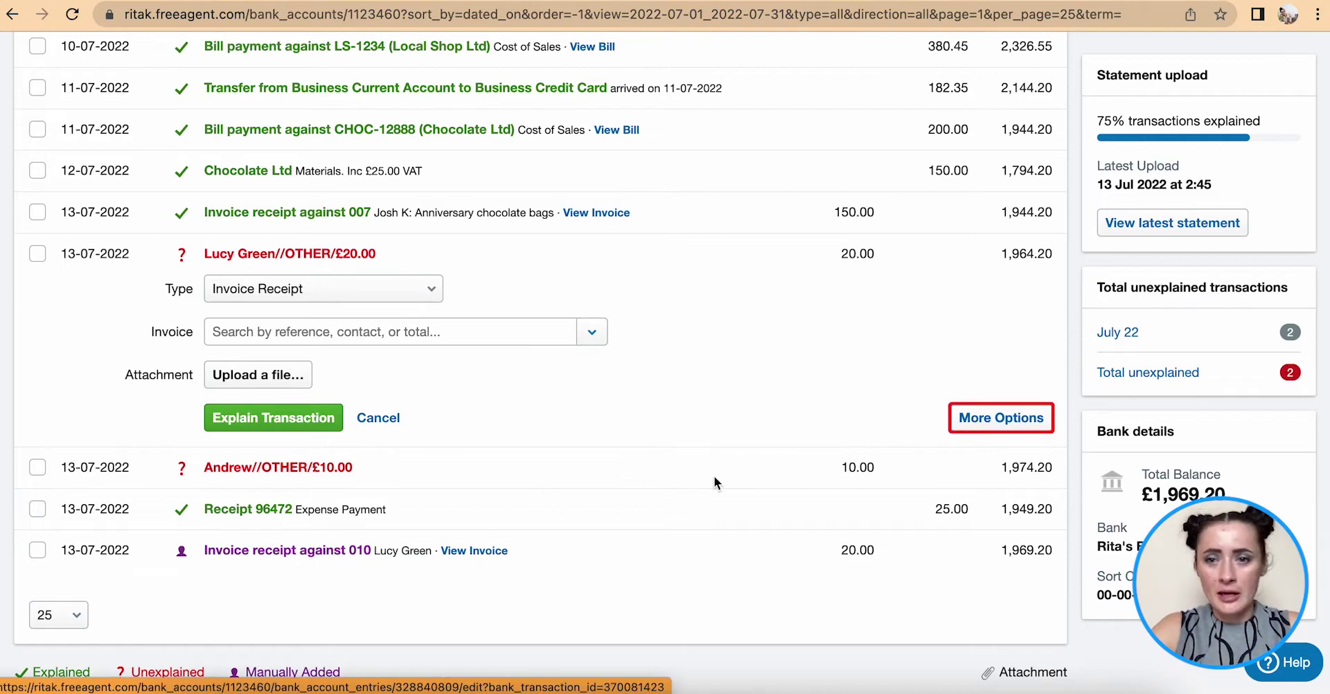
# Match the £20.00 transaction to the existing manual invoice receipt against 010.
pyautogui.click(995, 424)
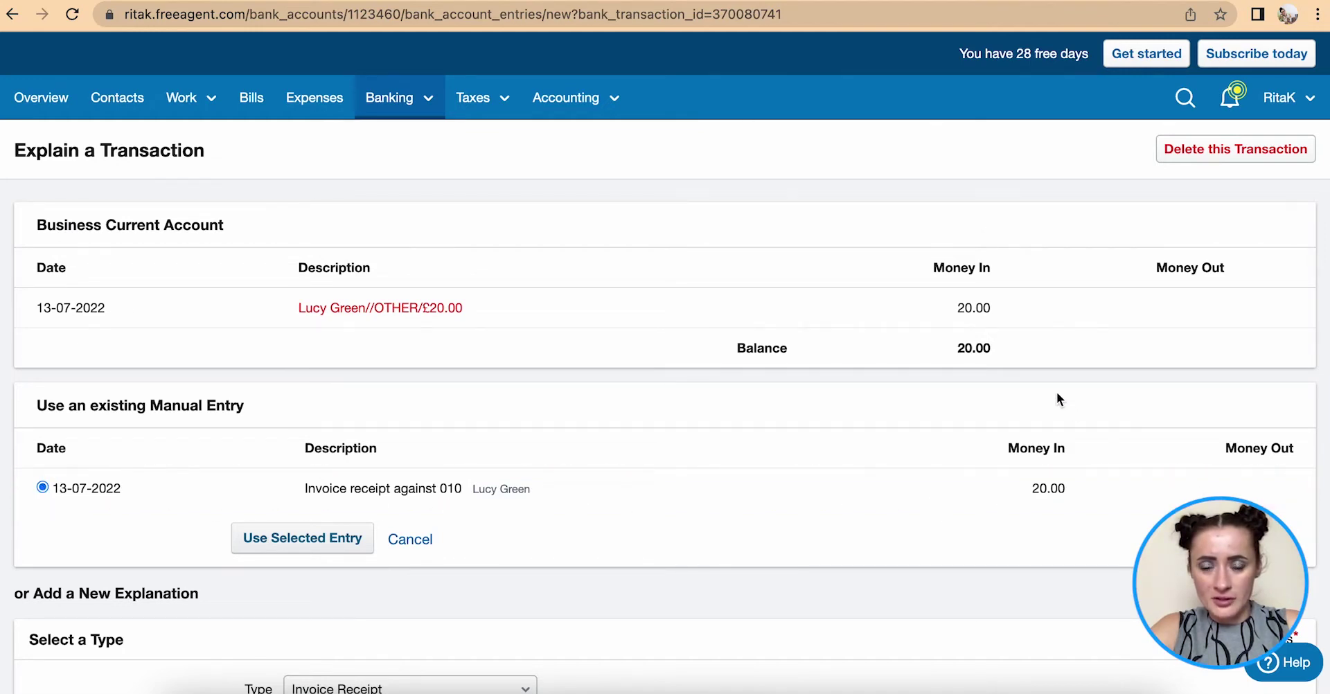
pyautogui.click(270, 540)
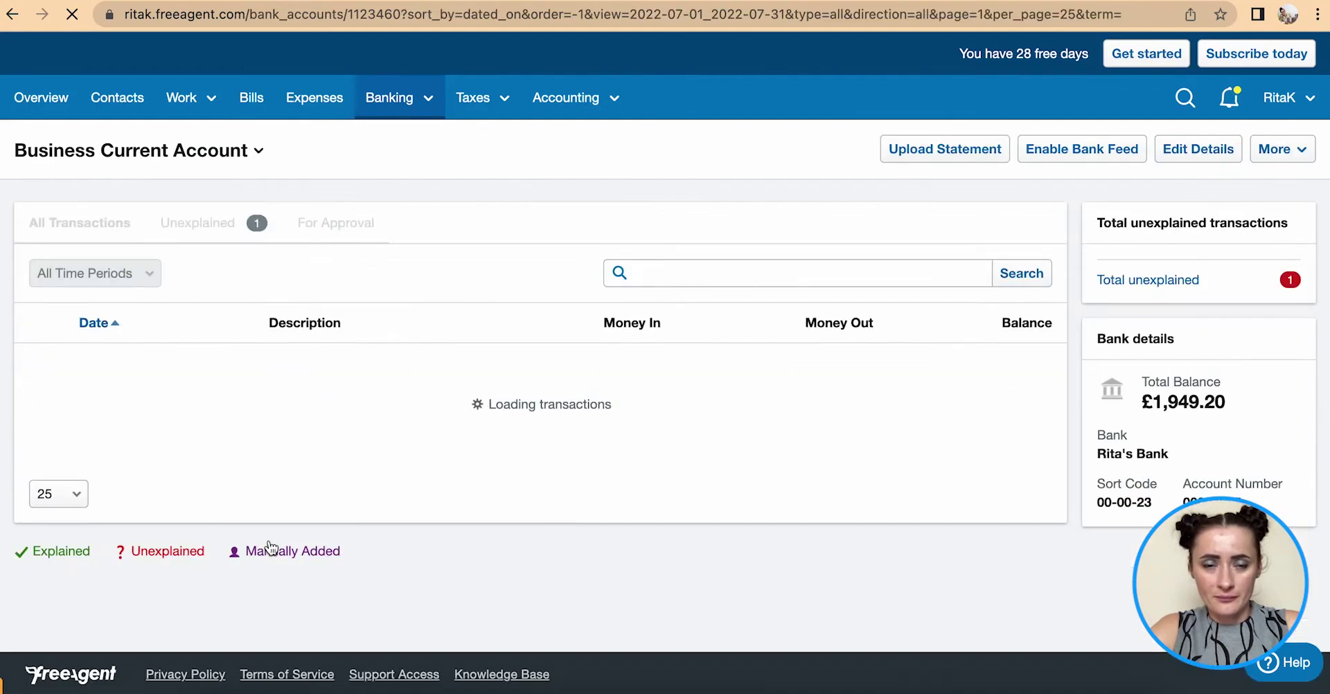
pyautogui.scroll(-10, 270, 547)
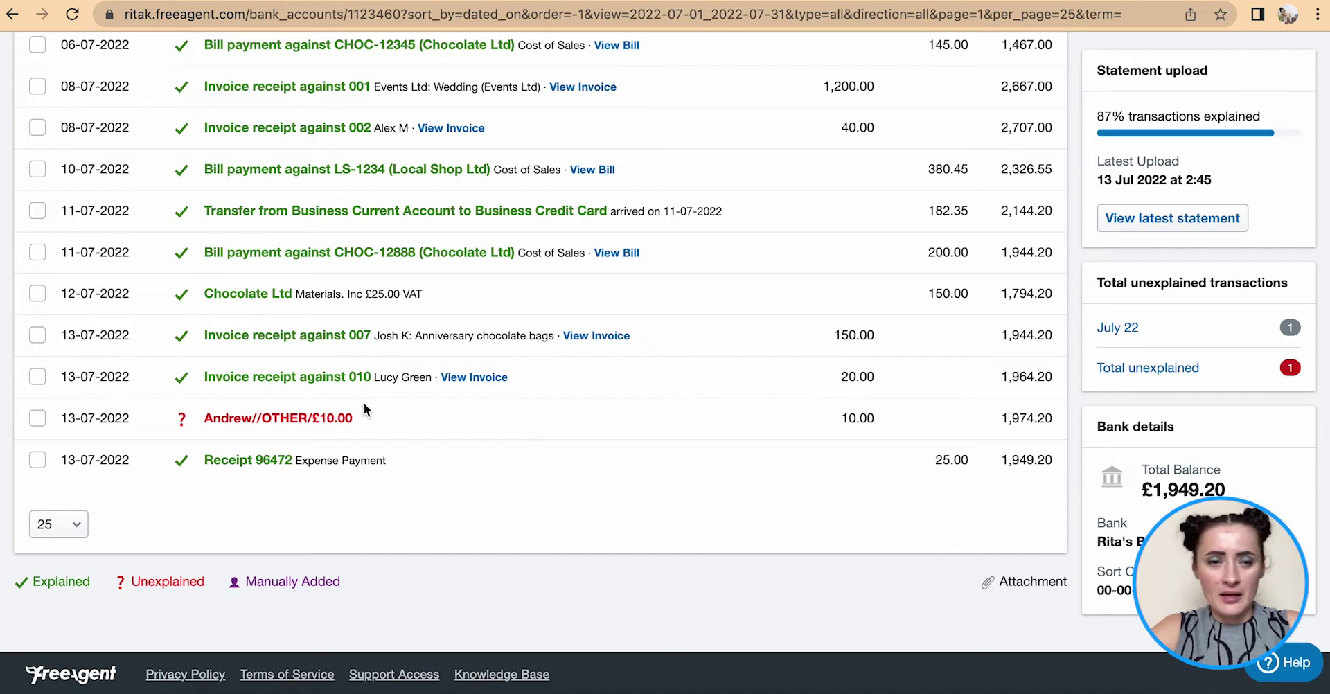
# Open the full explanation page for the £10.00 payment and review the open invoices.
pyautogui.click(260, 422)
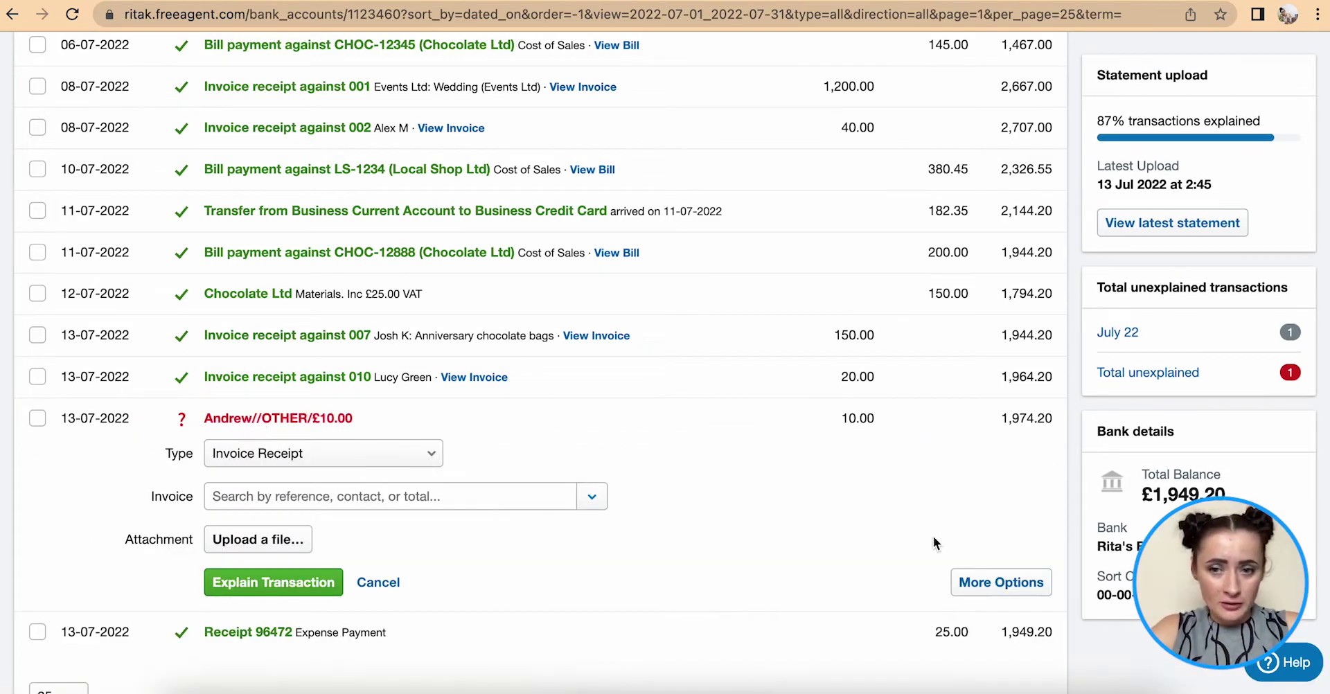
pyautogui.click(999, 585)
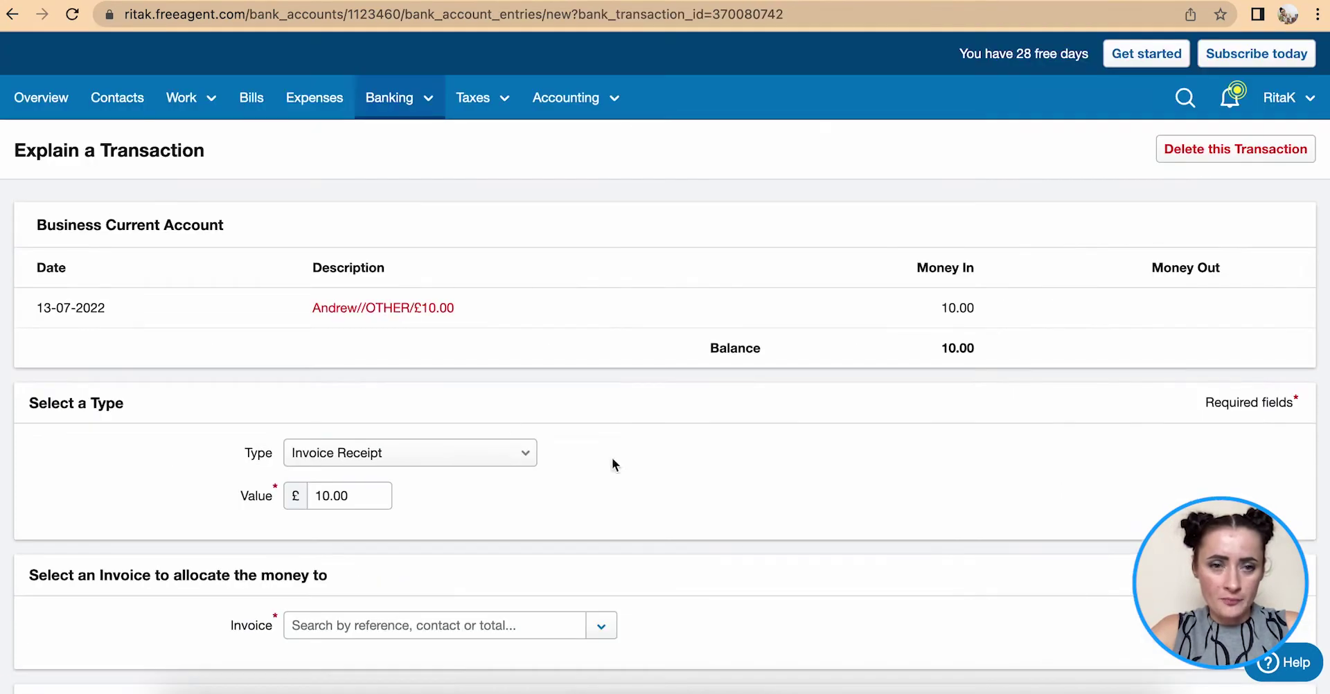
pyautogui.scroll(-2, 507, 414)
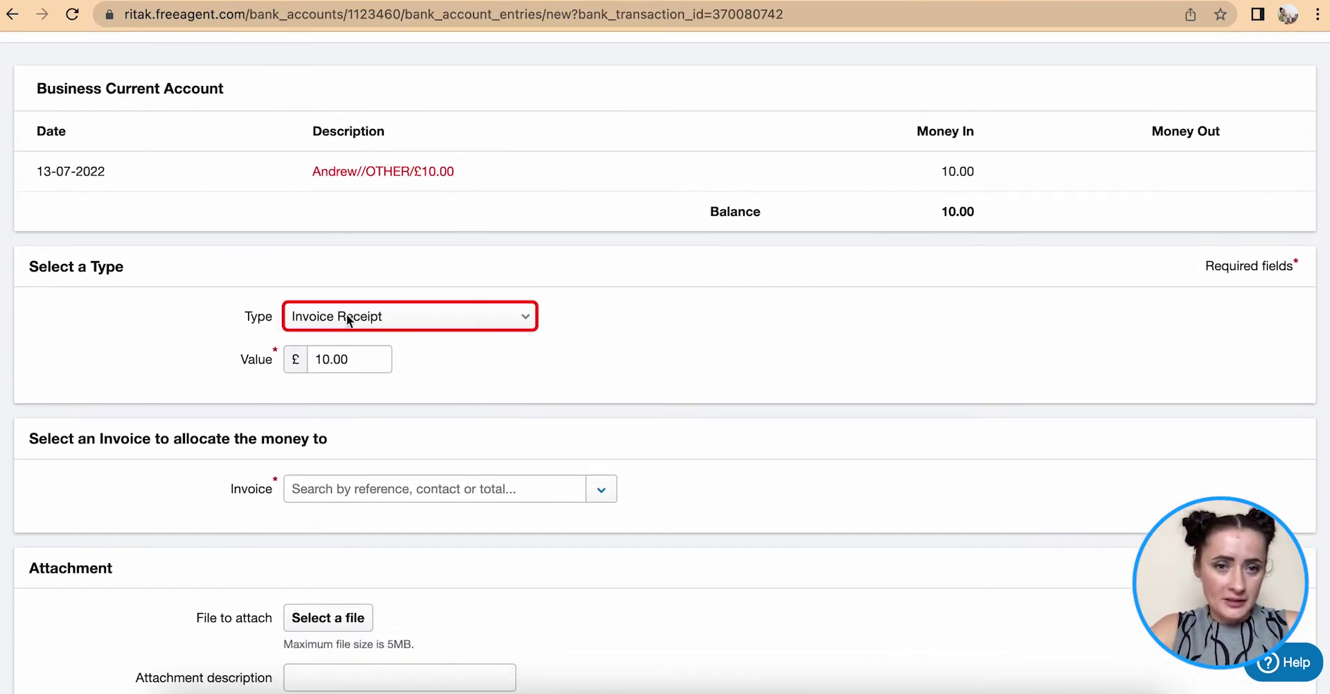
pyautogui.click(601, 490)
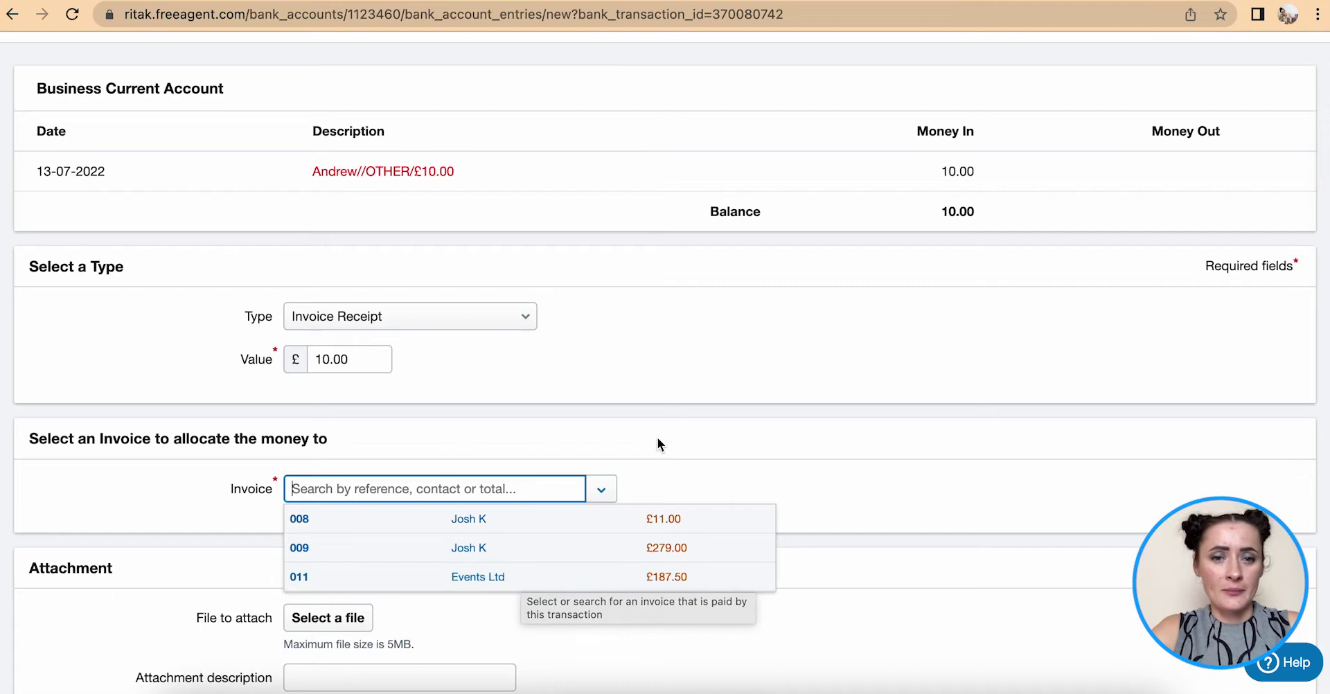
pyautogui.click(712, 390)
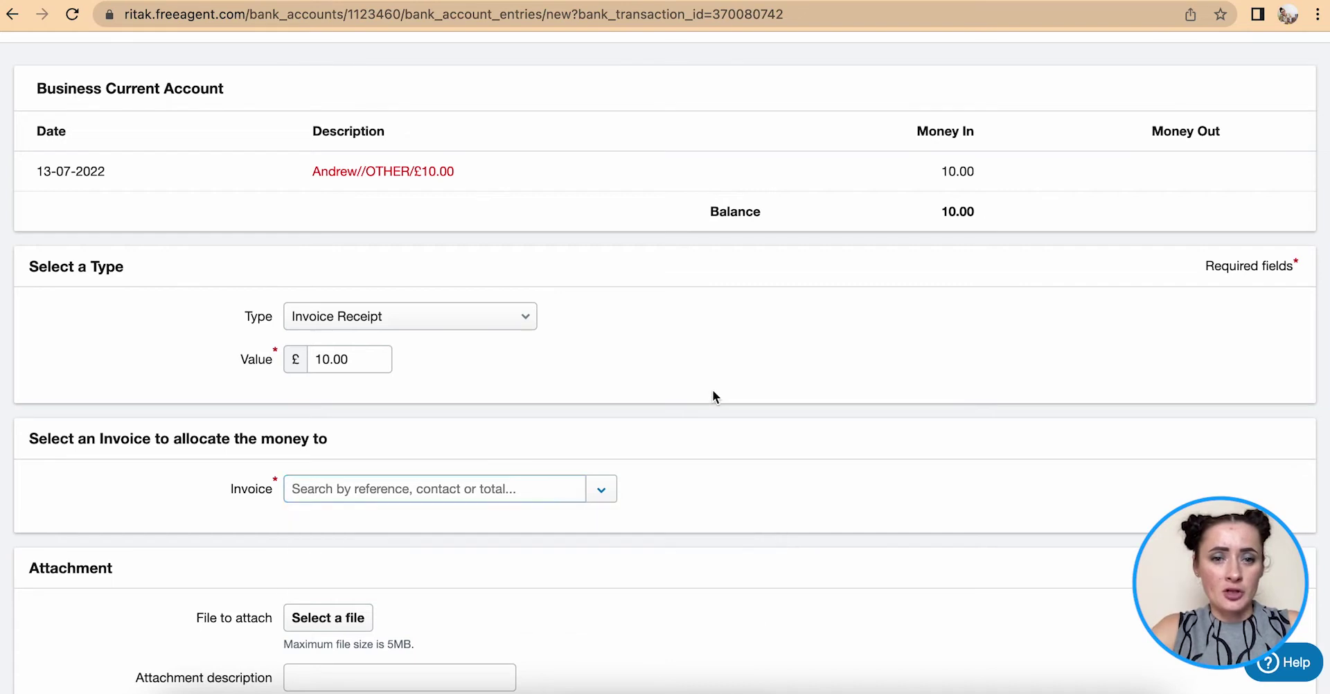
# Set Type to Sales, Category to 'Sales - Chocolate bars', and description 'online purchase'.
pyautogui.click(526, 319)
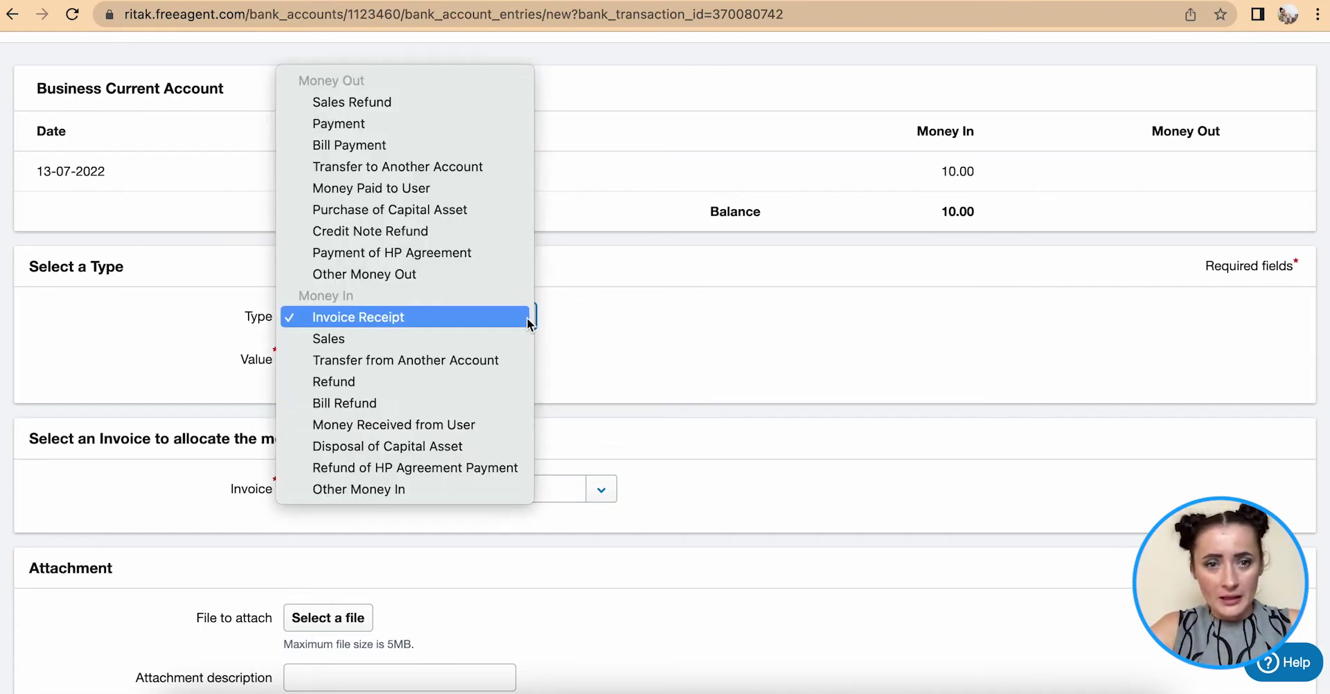
pyautogui.click(483, 339)
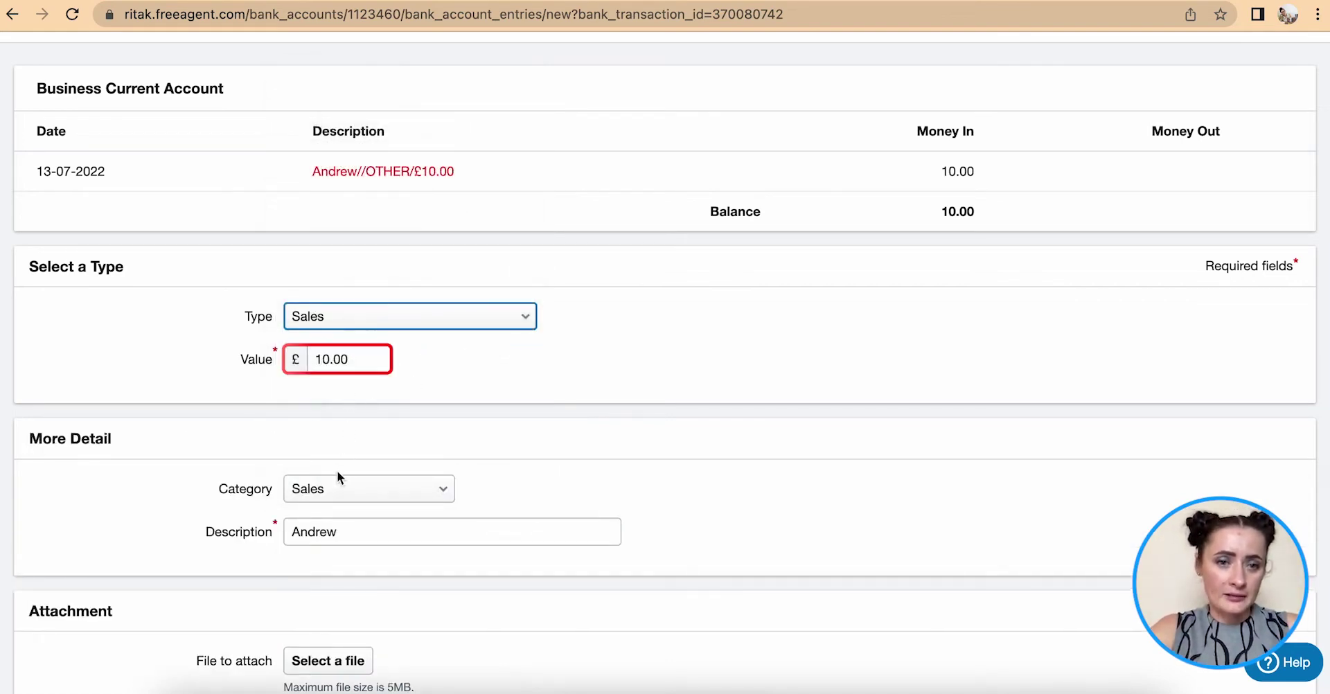
pyautogui.click(317, 489)
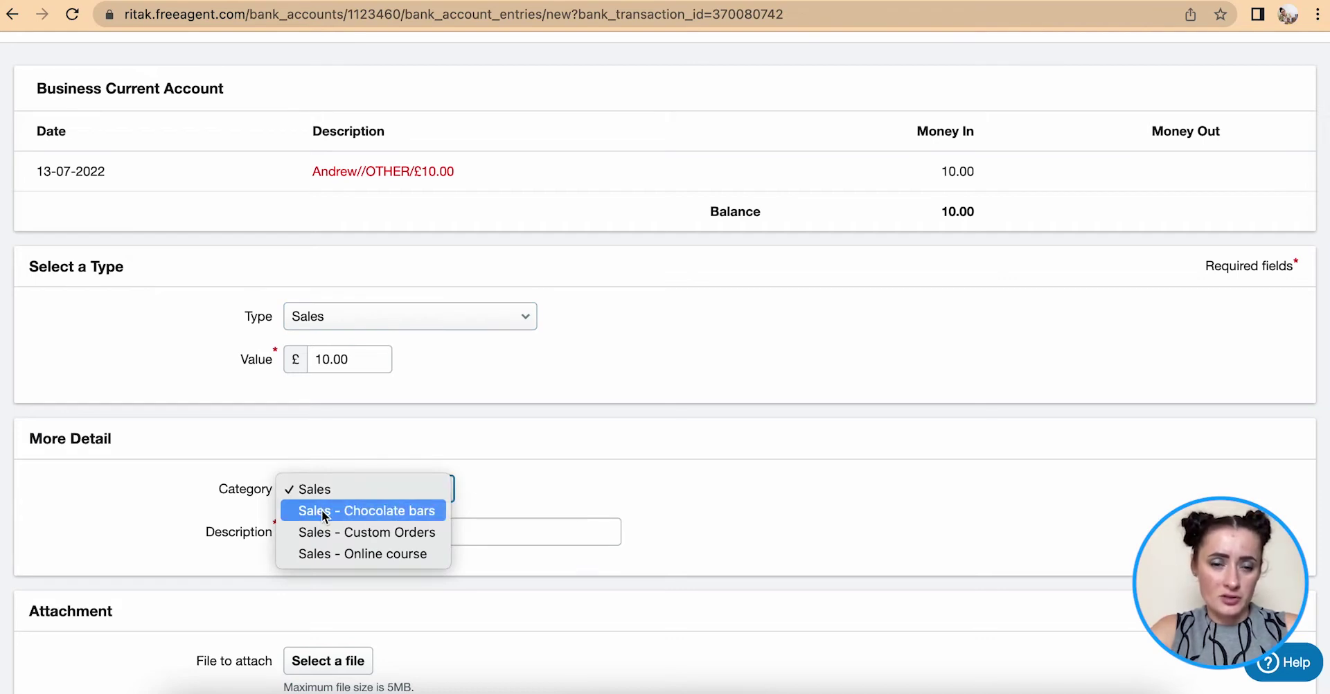
pyautogui.click(322, 510)
pyautogui.scroll(-3, 332, 457)
pyautogui.click(356, 352)
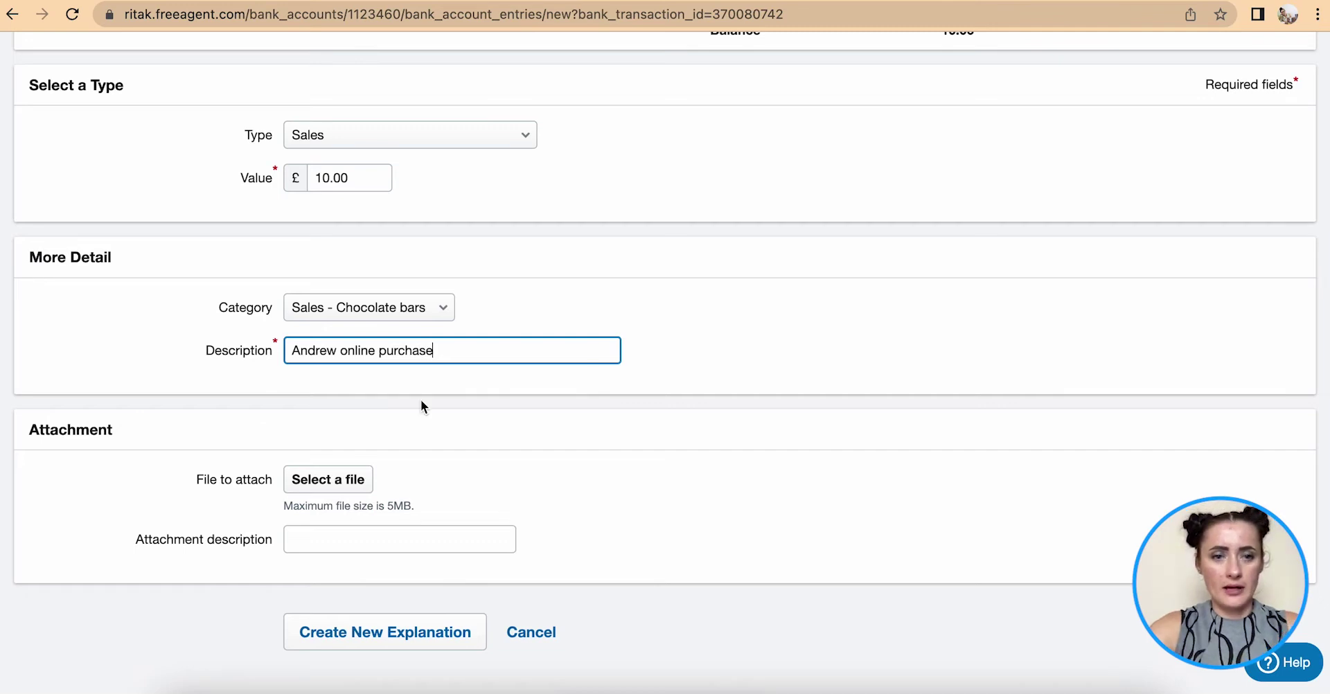
pyautogui.scroll(-2, 617, 539)
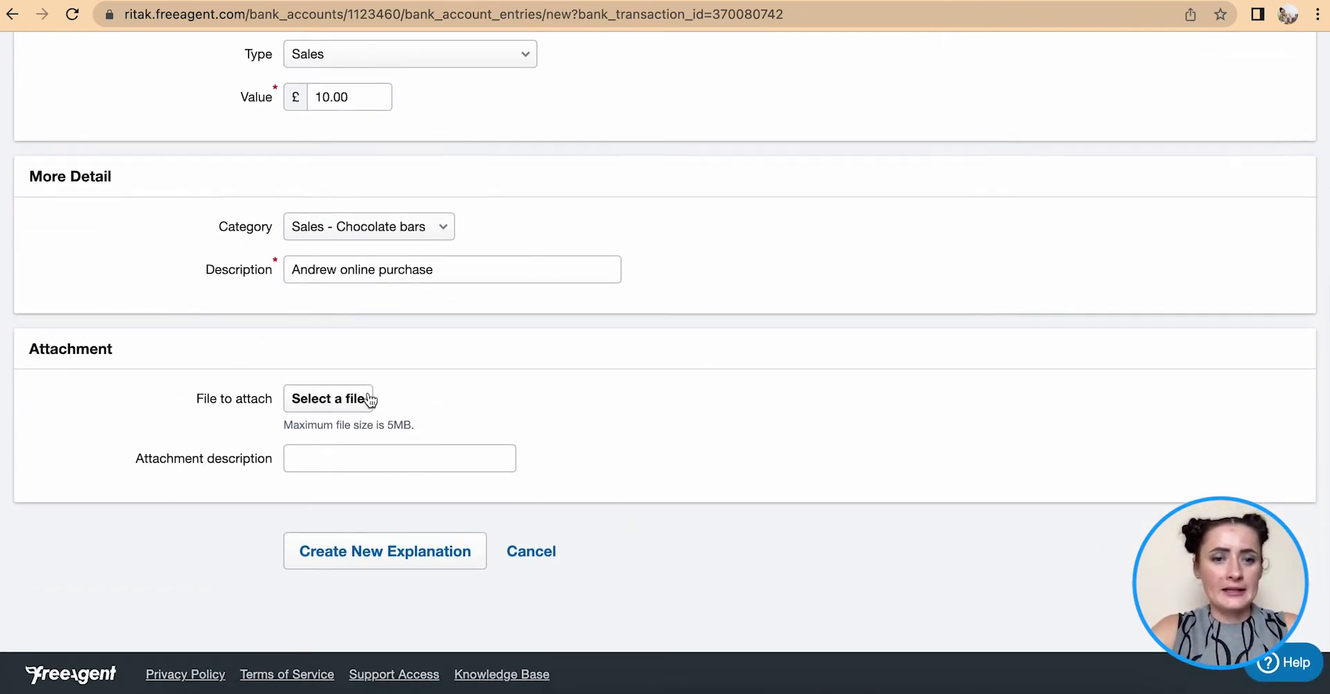
pyautogui.click(289, 397)
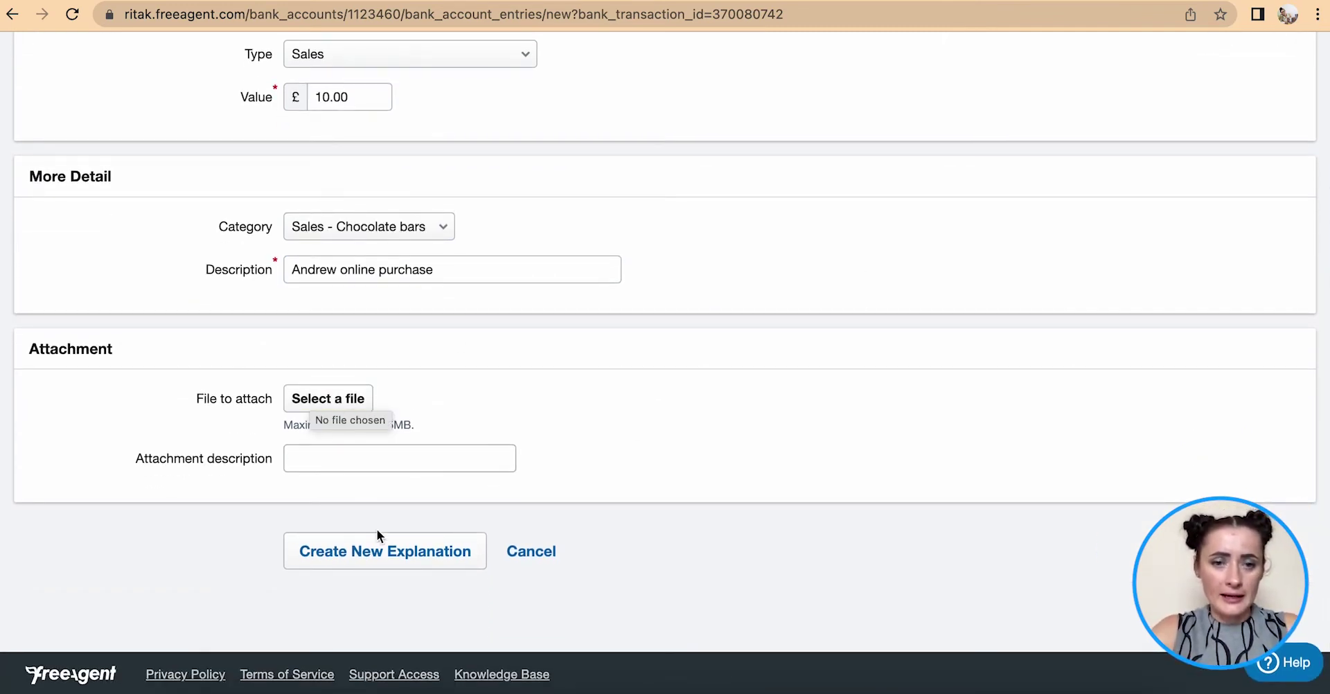
# Save the Sales explanation for the £10.00 payment and review the transaction list.
pyautogui.click(378, 558)
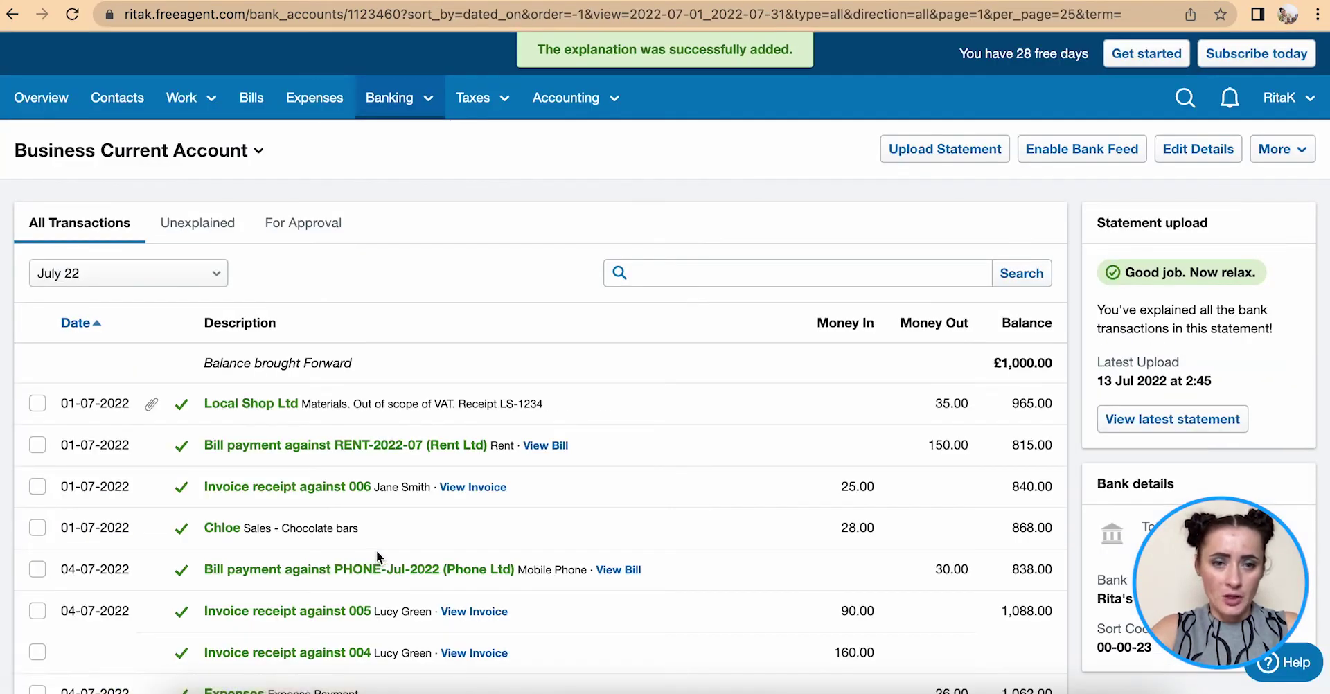
pyautogui.scroll(-10, 376, 550)
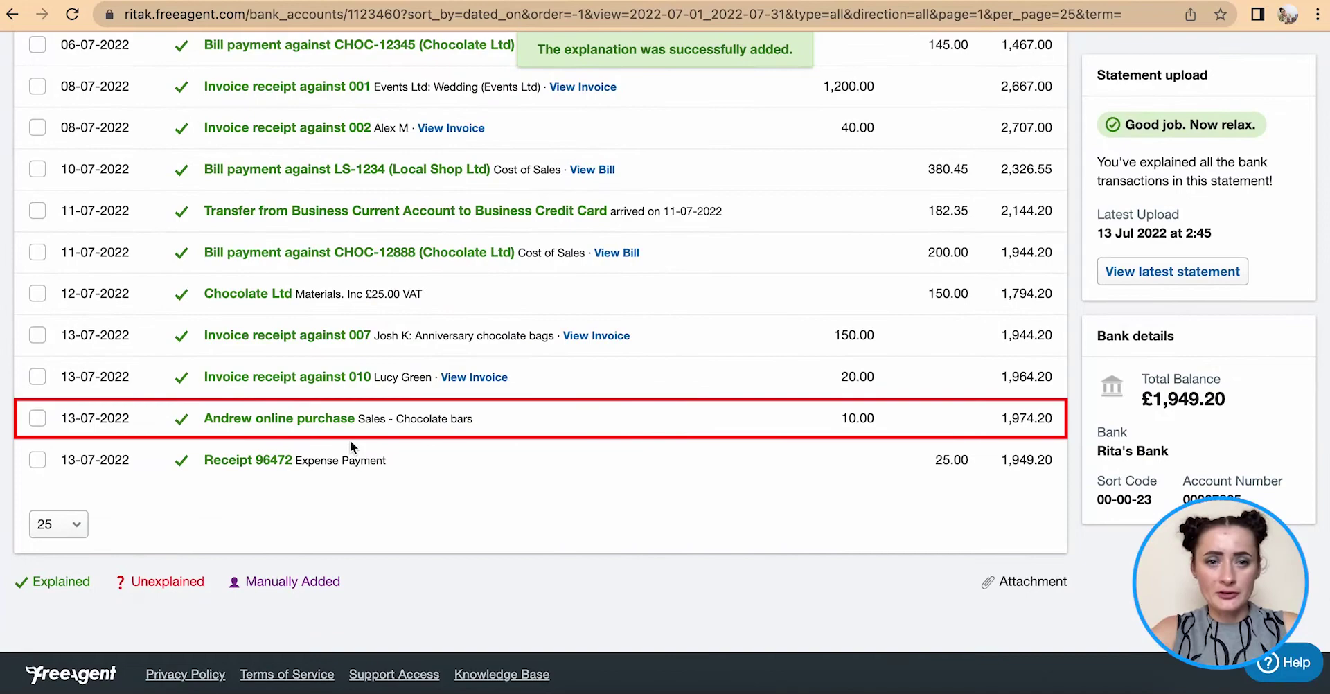
pyautogui.scroll(10, 494, 409)
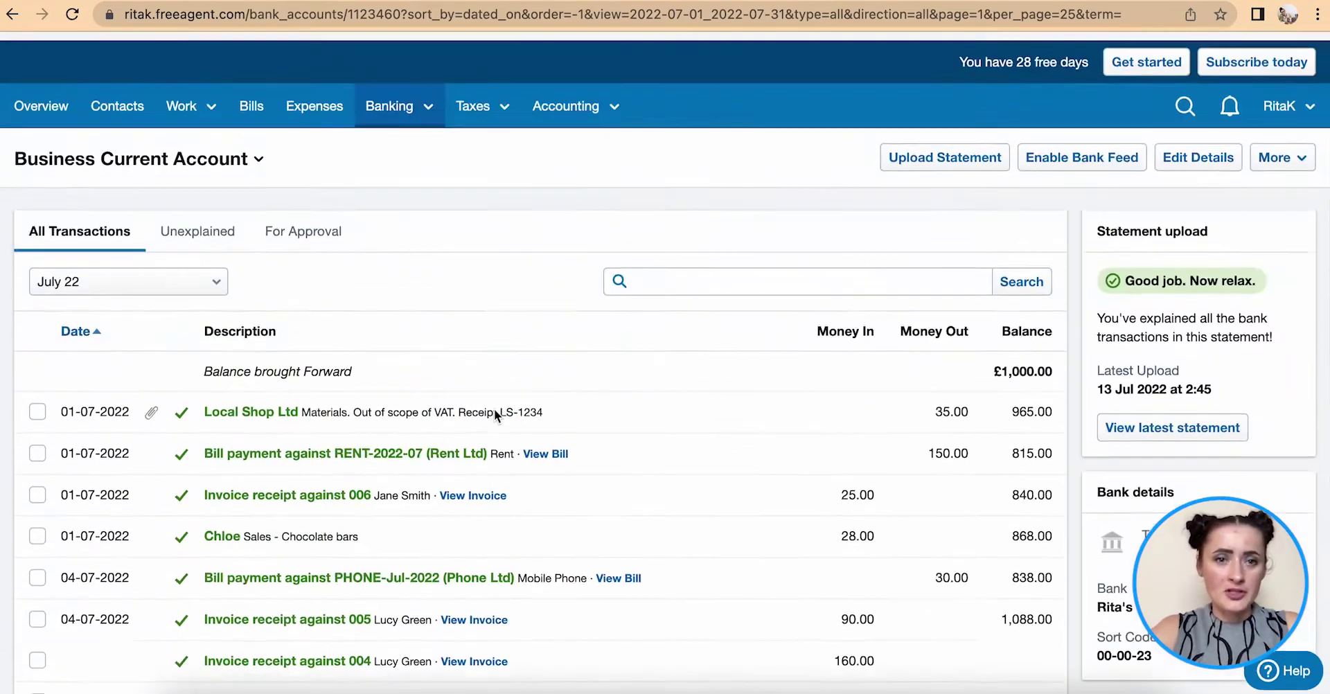
# Browse the invoices list under Work > Invoicing.
pyautogui.click(185, 98)
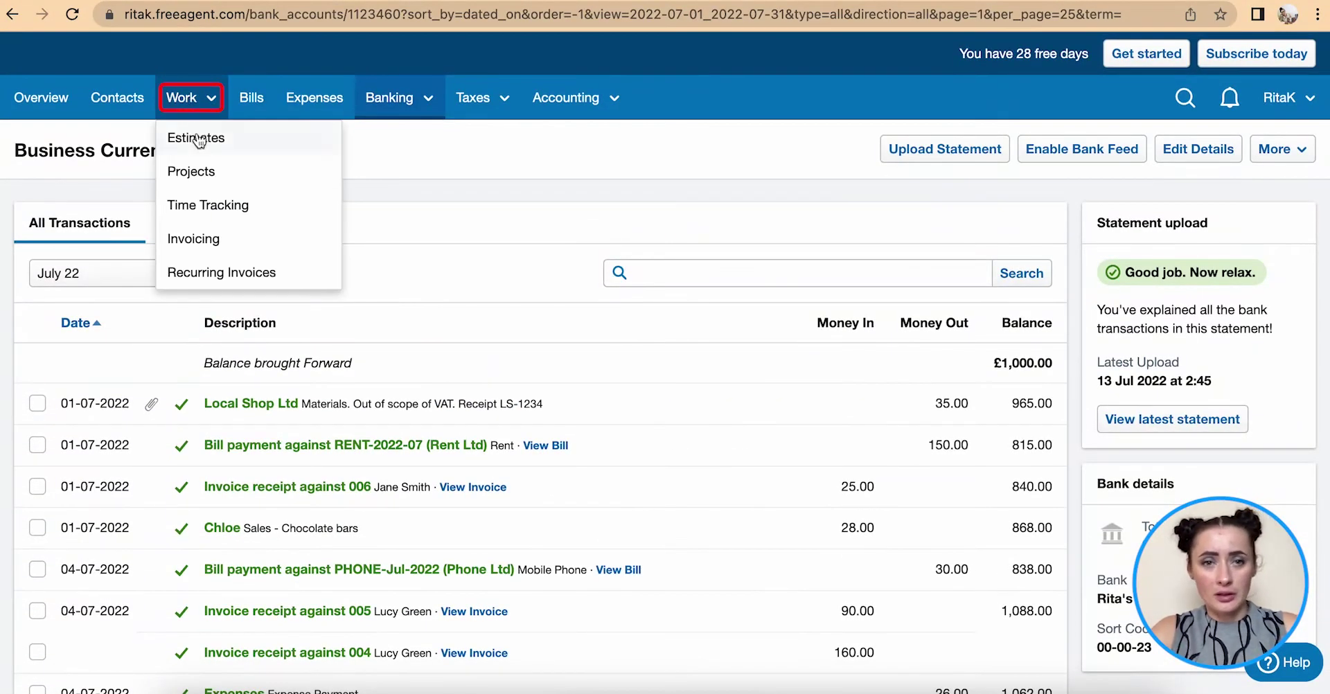
pyautogui.click(215, 238)
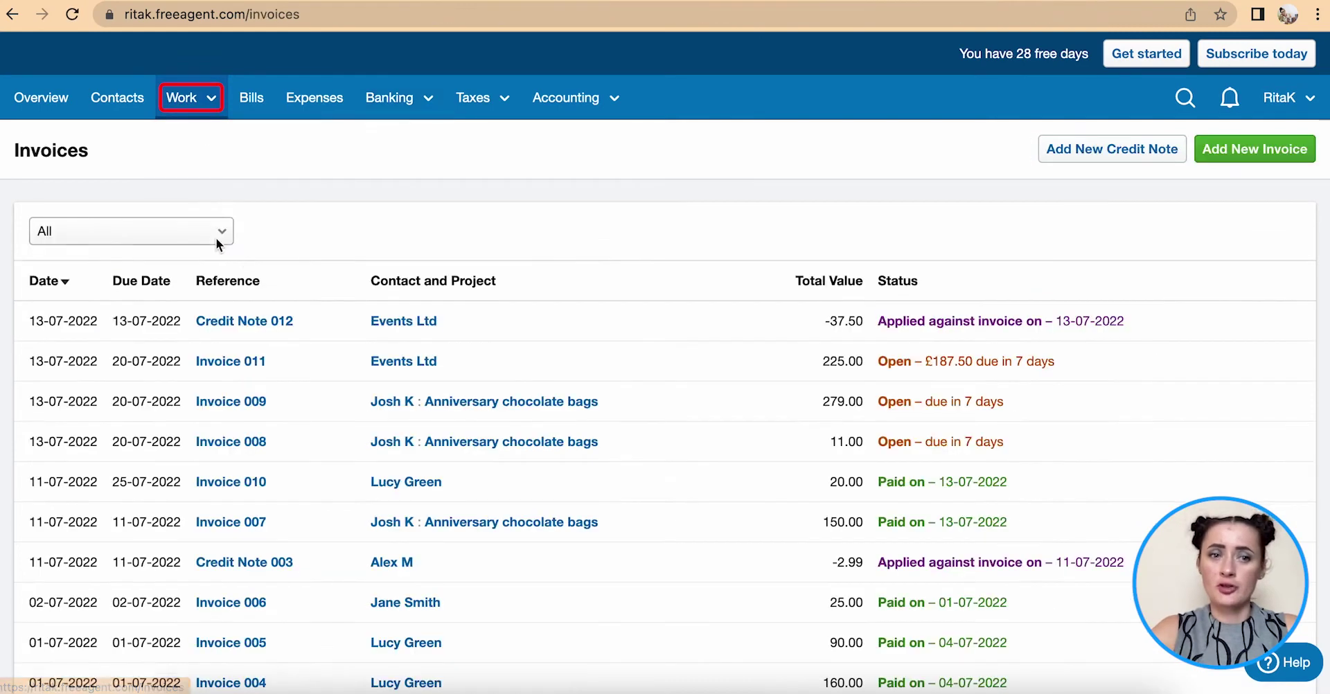
pyautogui.scroll(-2, 401, 336)
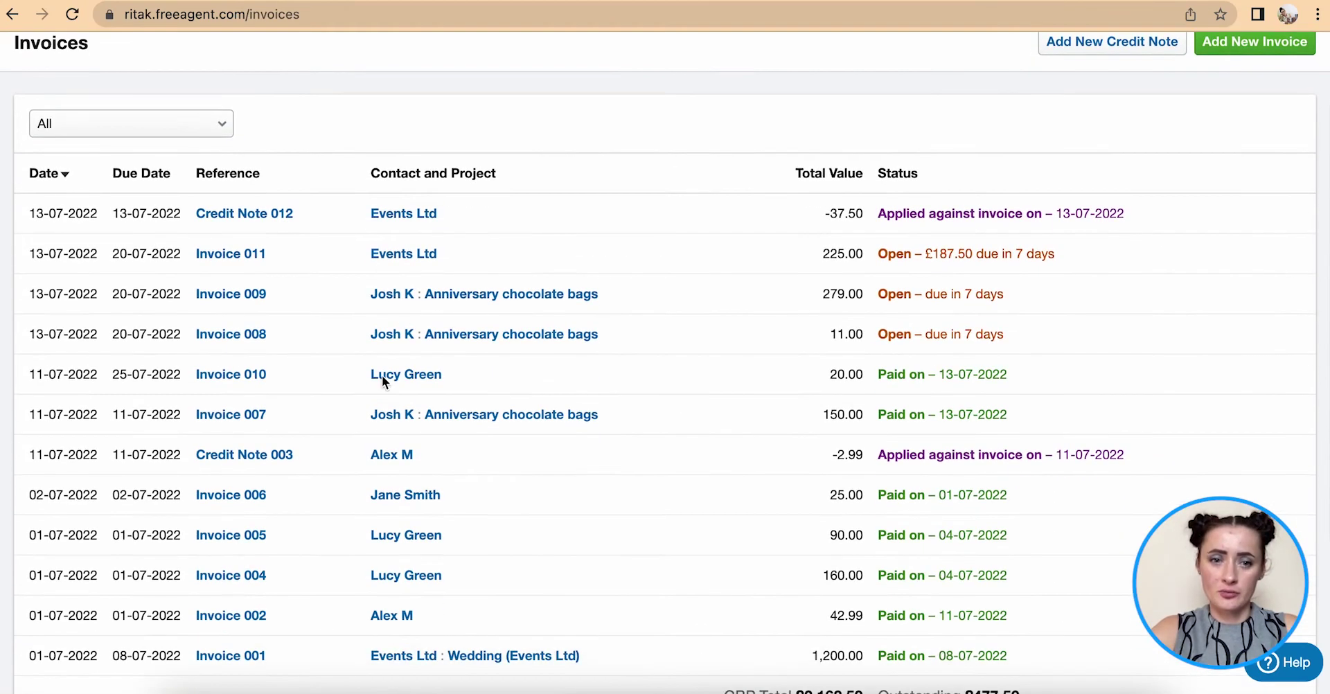
pyautogui.scroll(-2, 361, 621)
pyautogui.scroll(4, 361, 622)
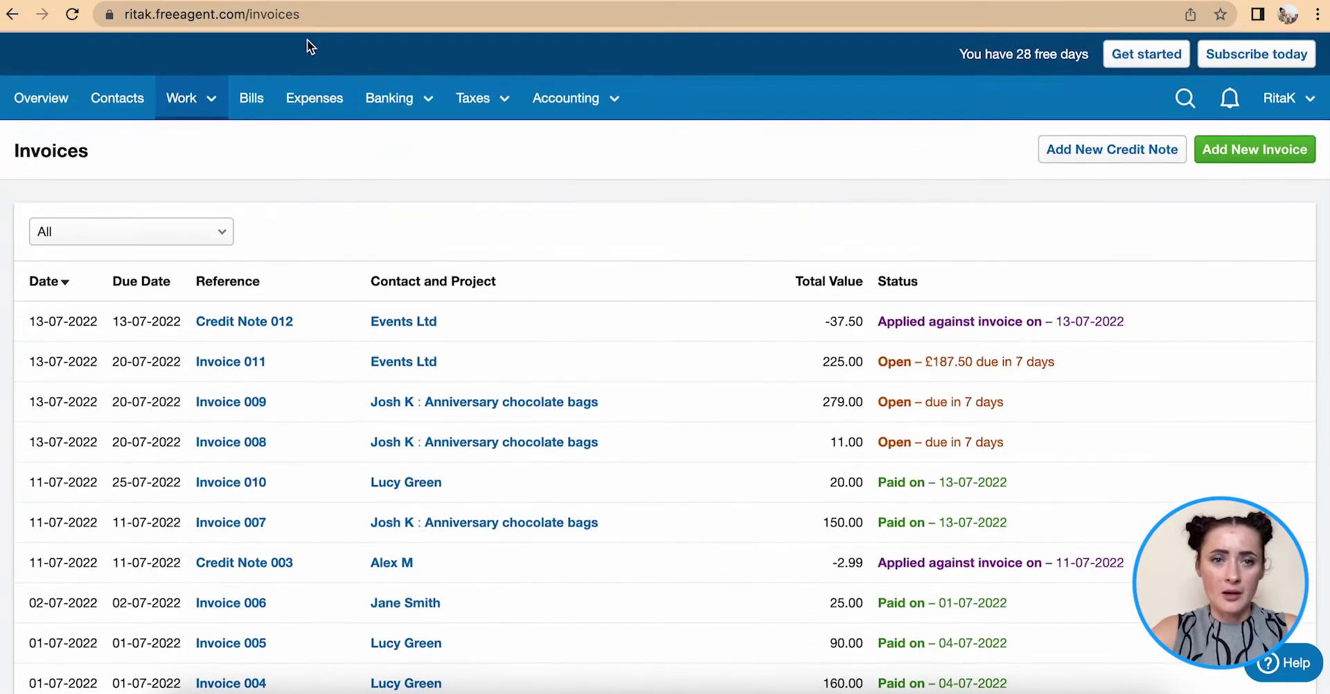
pyautogui.click(540, 104)
# Drill from the Profit & Loss report into the Sales - Chocolate bars transactions.
pyautogui.click(575, 141)
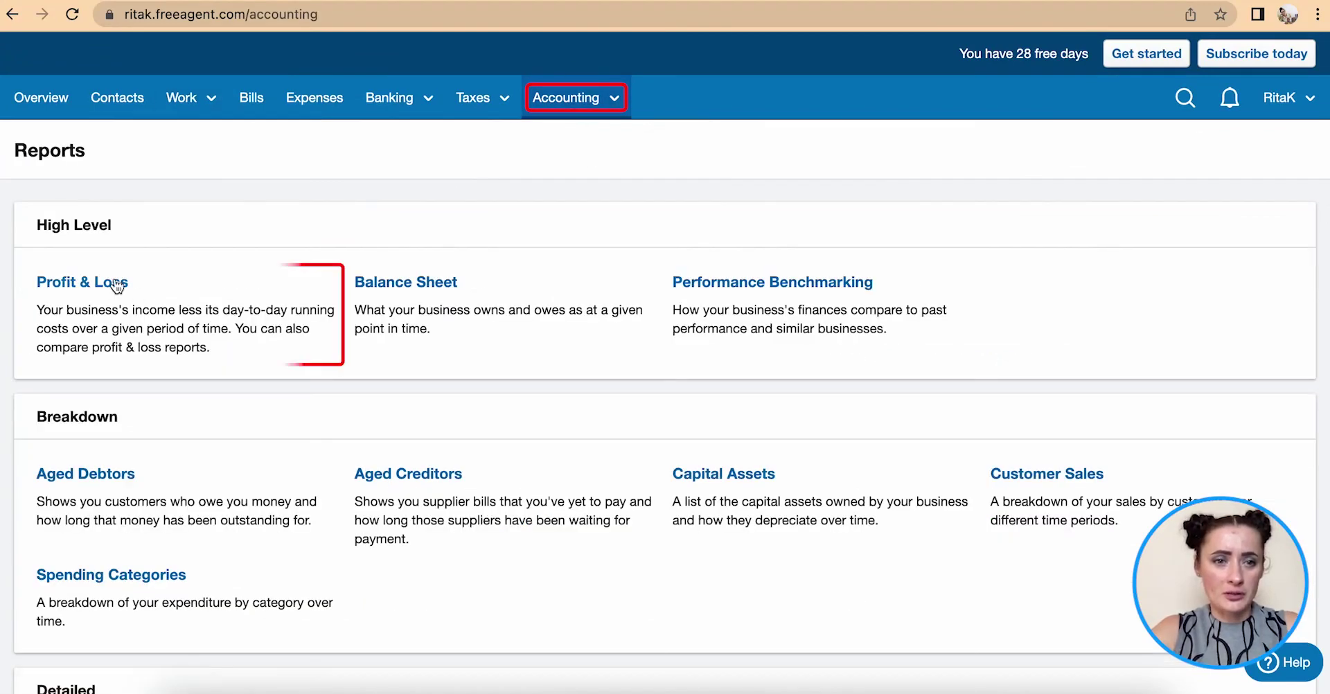
pyautogui.click(93, 282)
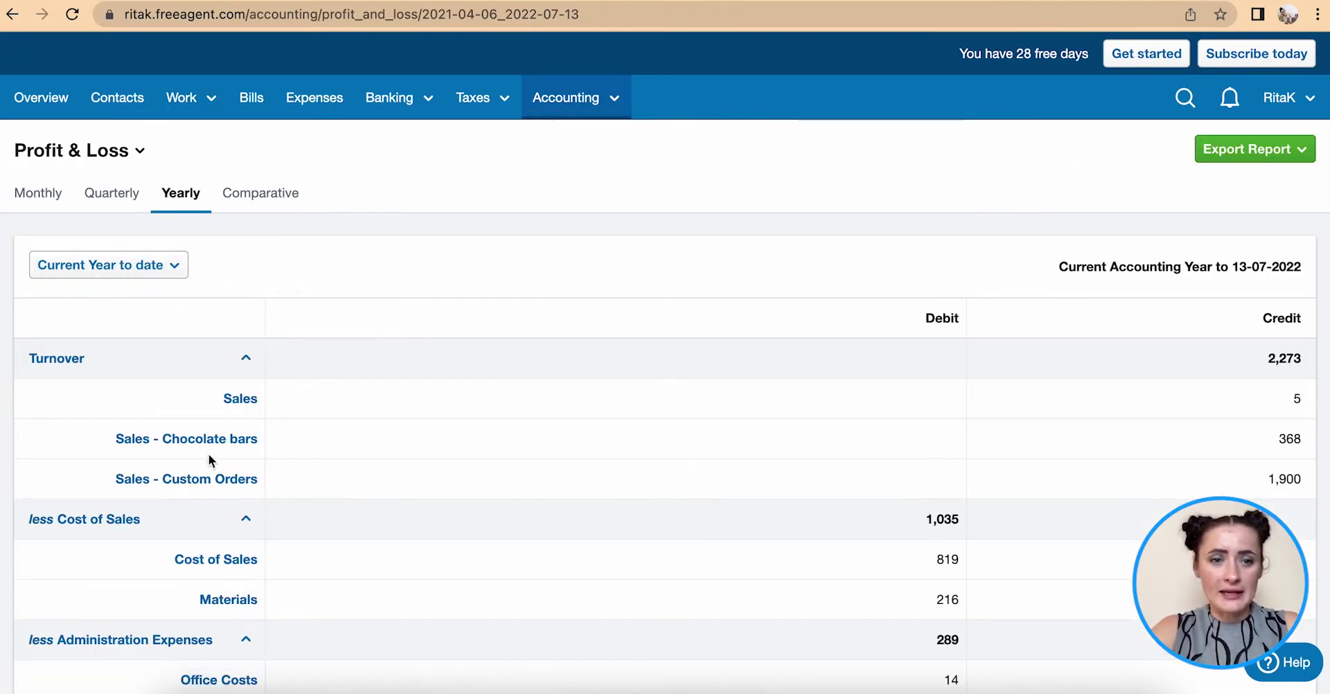
pyautogui.click(156, 442)
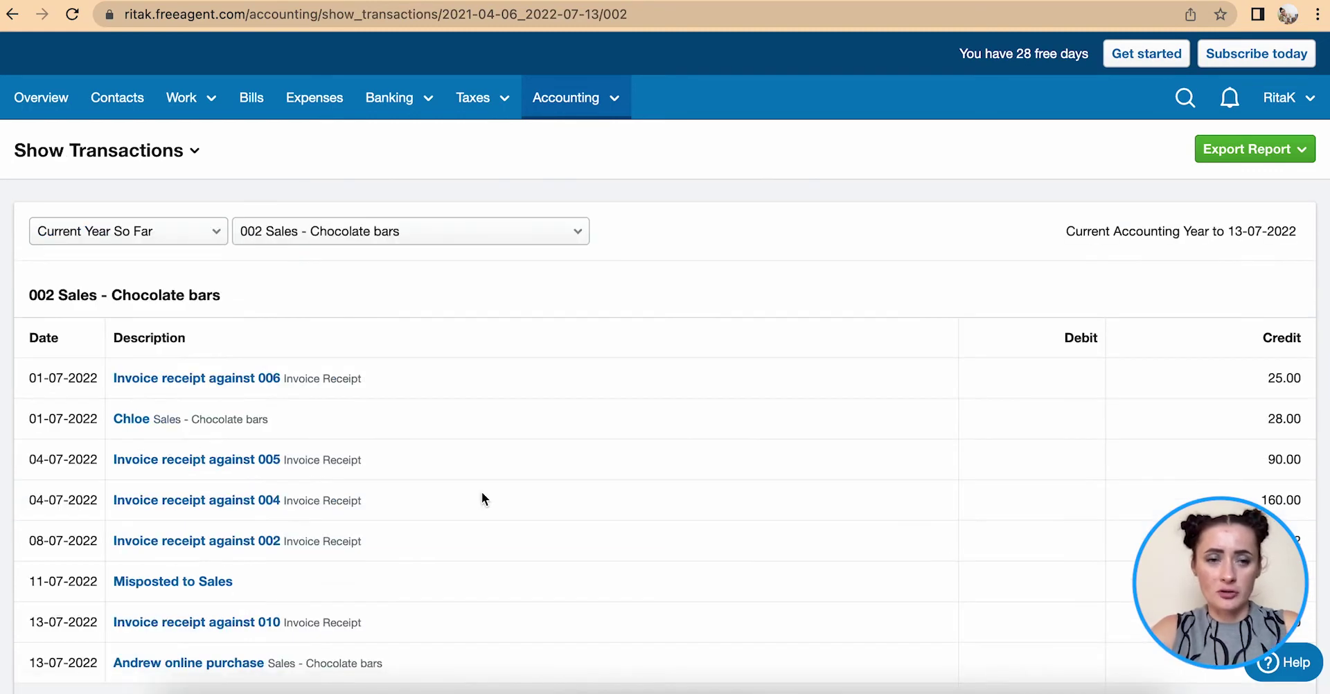
pyautogui.scroll(-2, 481, 493)
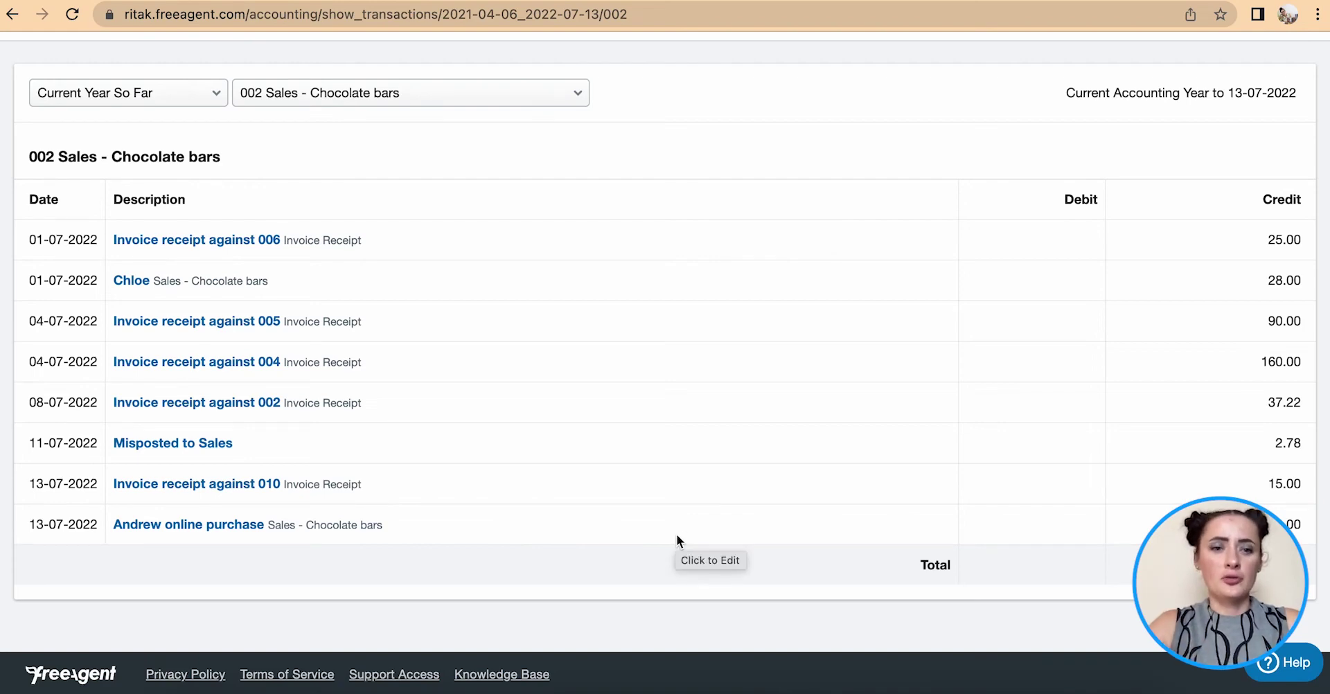
pyautogui.scroll(3, 263, 535)
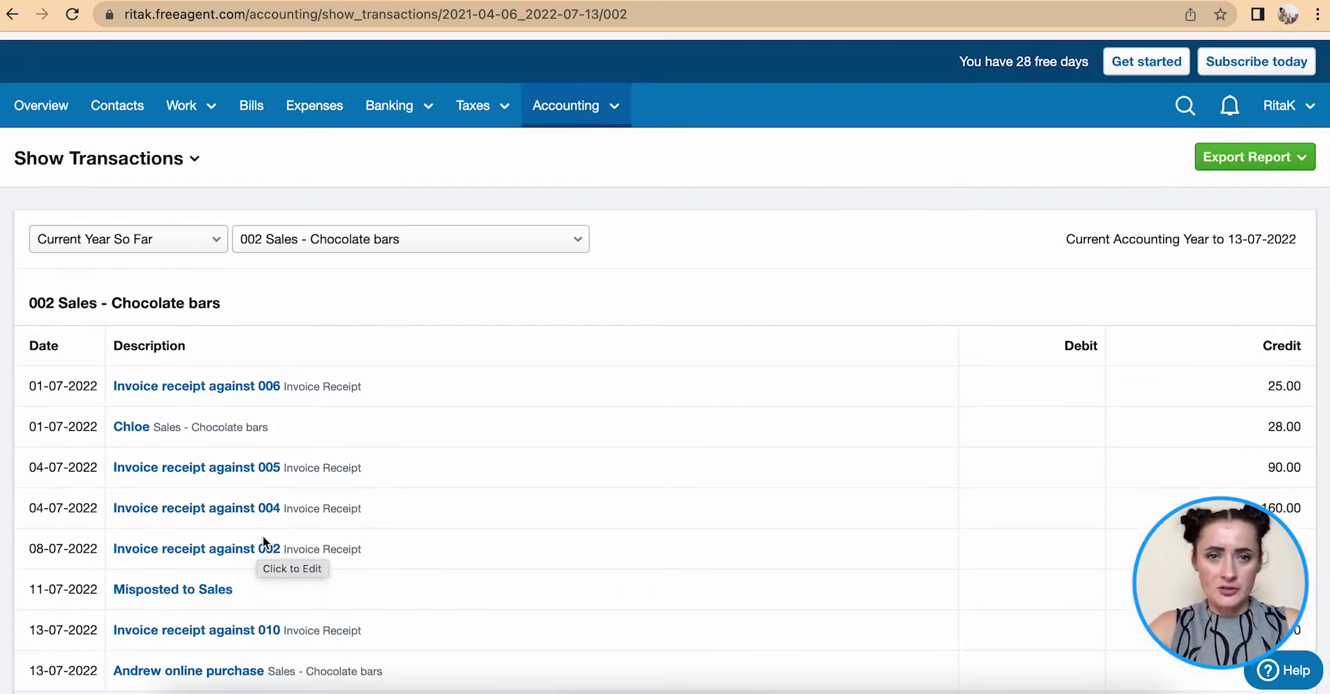
# Reopen the Business Current Account and highlight its closing balance of 1,949.20.
pyautogui.click(326, 98)
pyautogui.moveTo(395, 105)
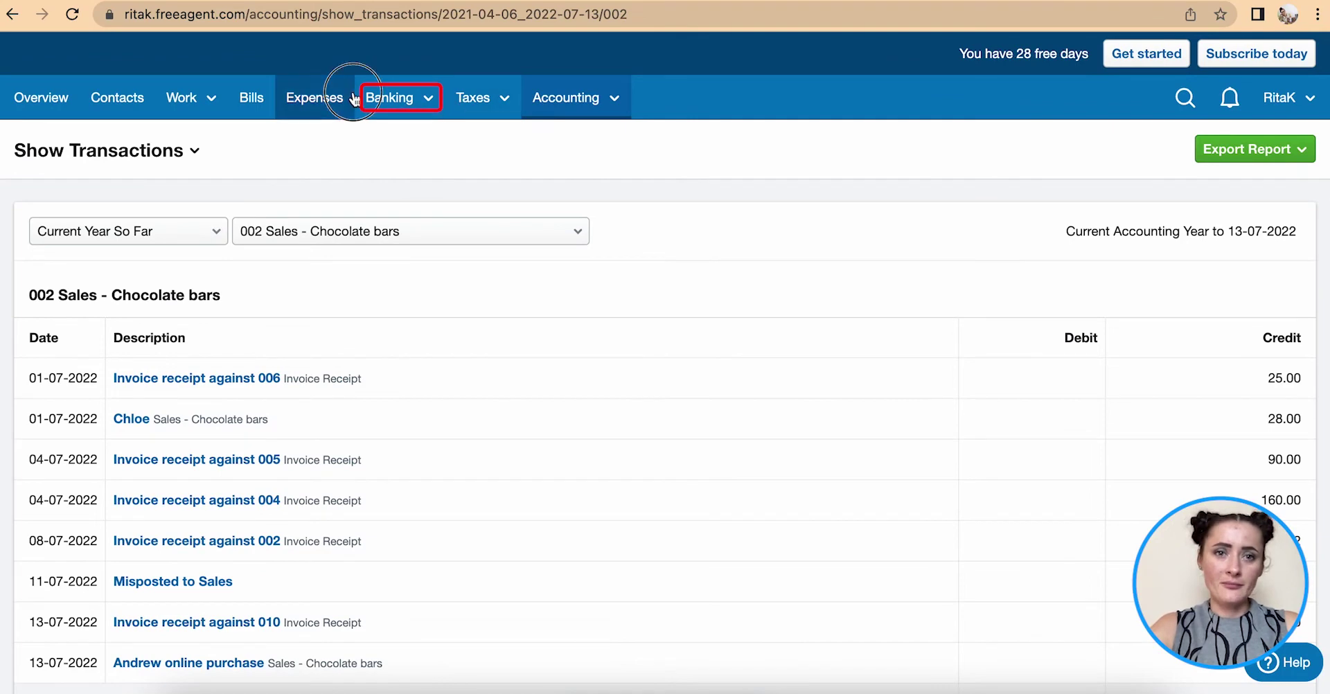
pyautogui.click(388, 137)
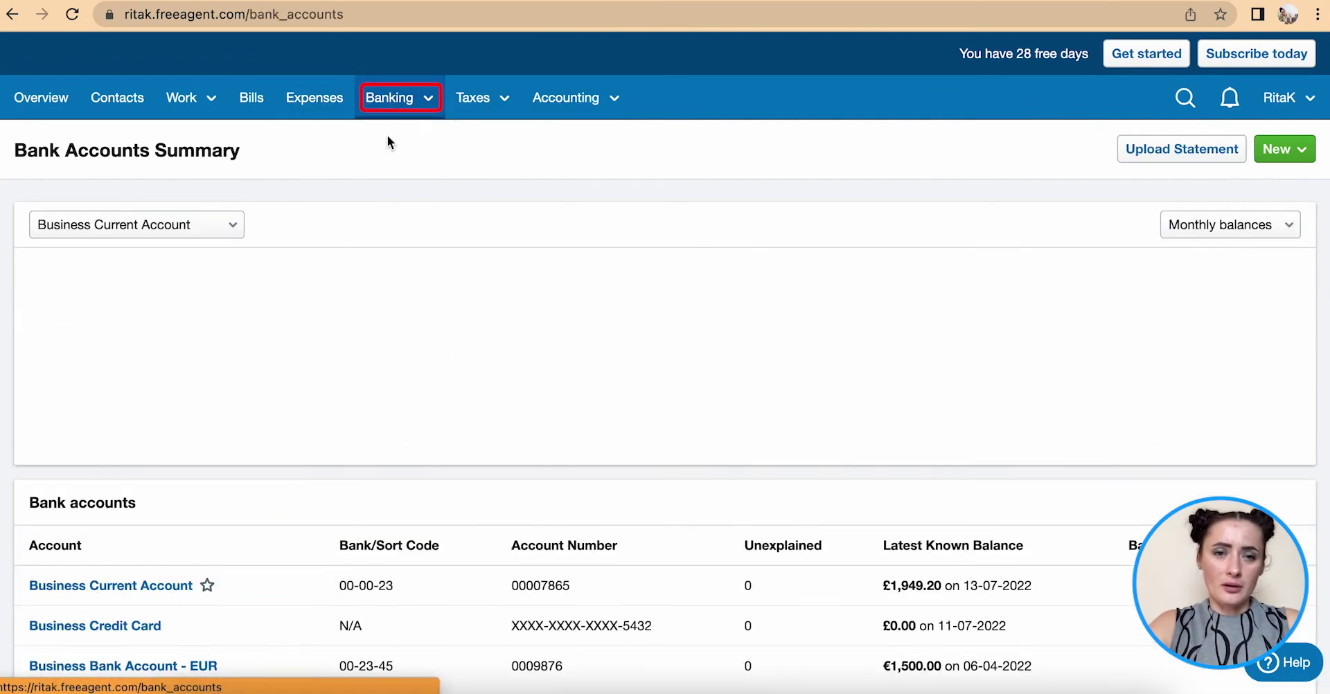
pyautogui.scroll(-3, 298, 367)
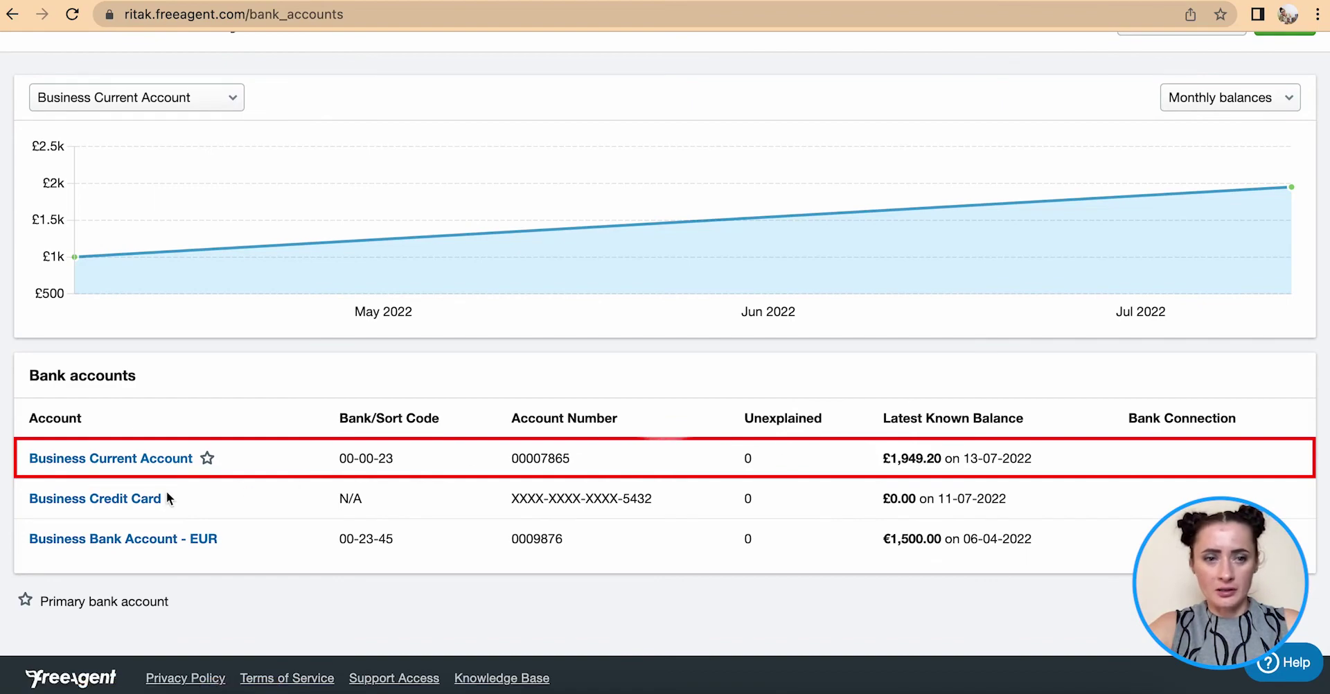
pyautogui.click(131, 458)
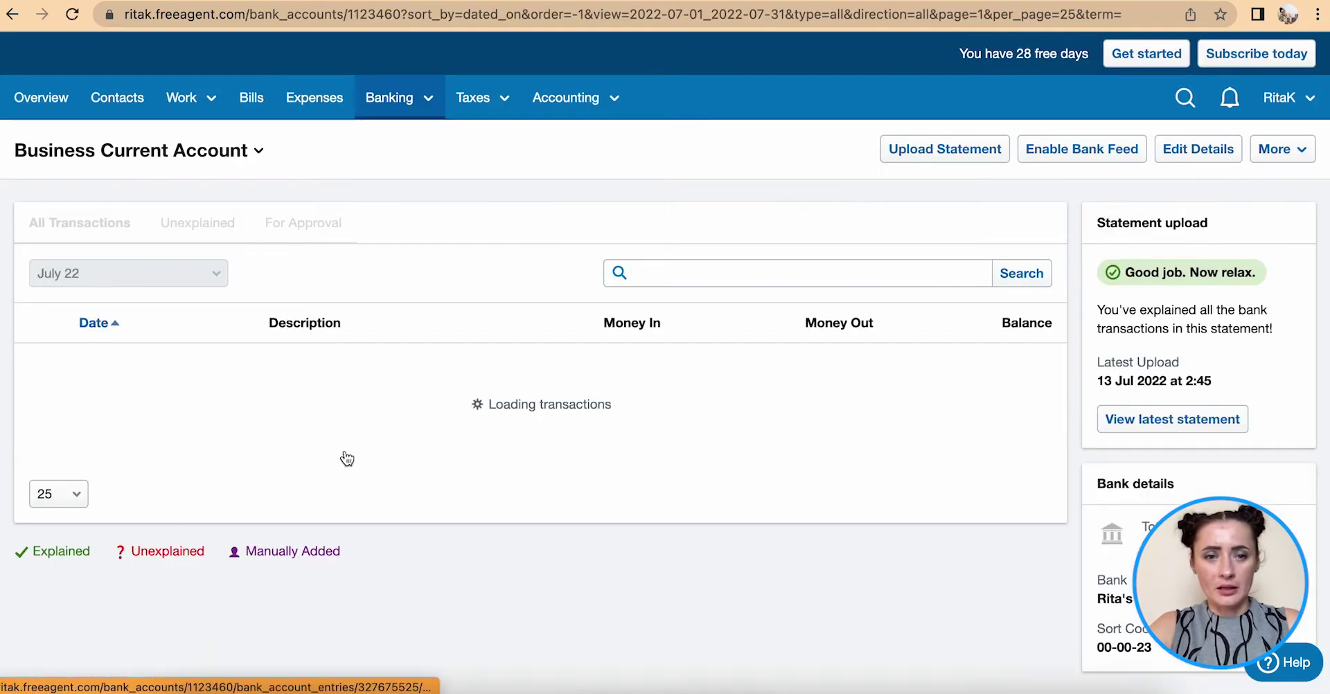
pyautogui.scroll(-8, 583, 463)
pyautogui.scroll(-3, 583, 463)
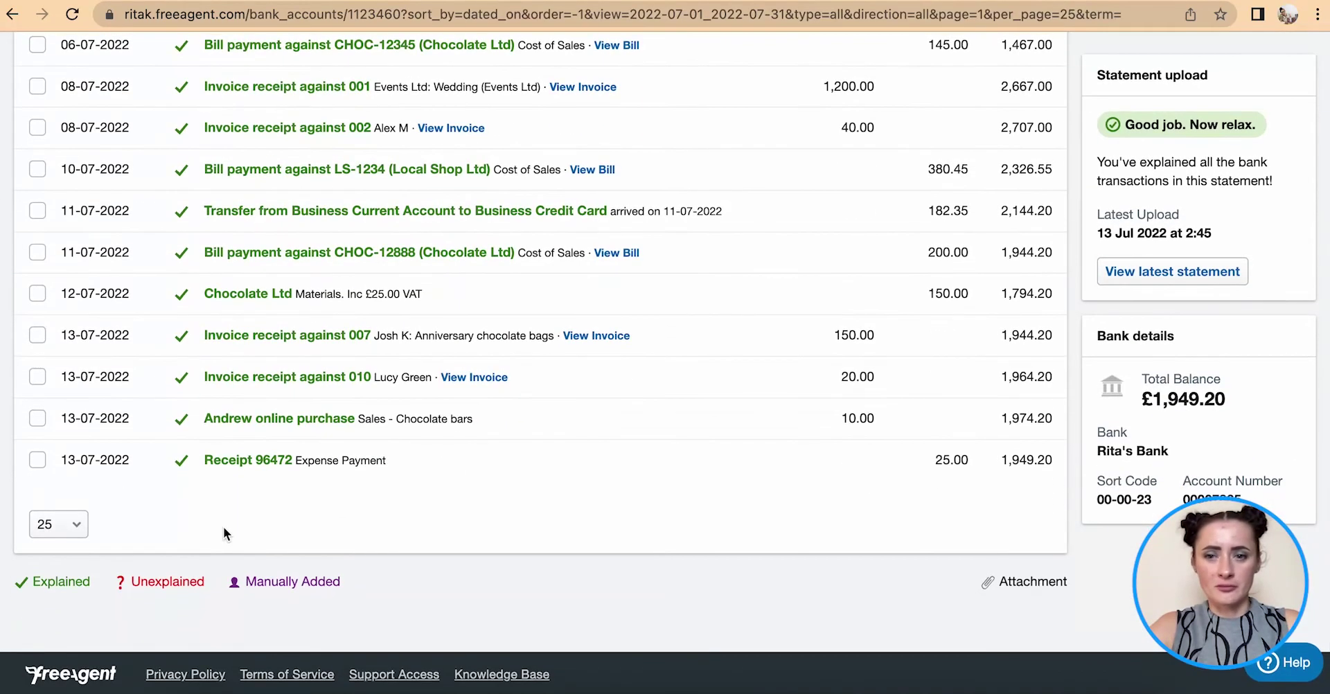
pyautogui.moveTo(1002, 460); pyautogui.dragTo(1068, 466)
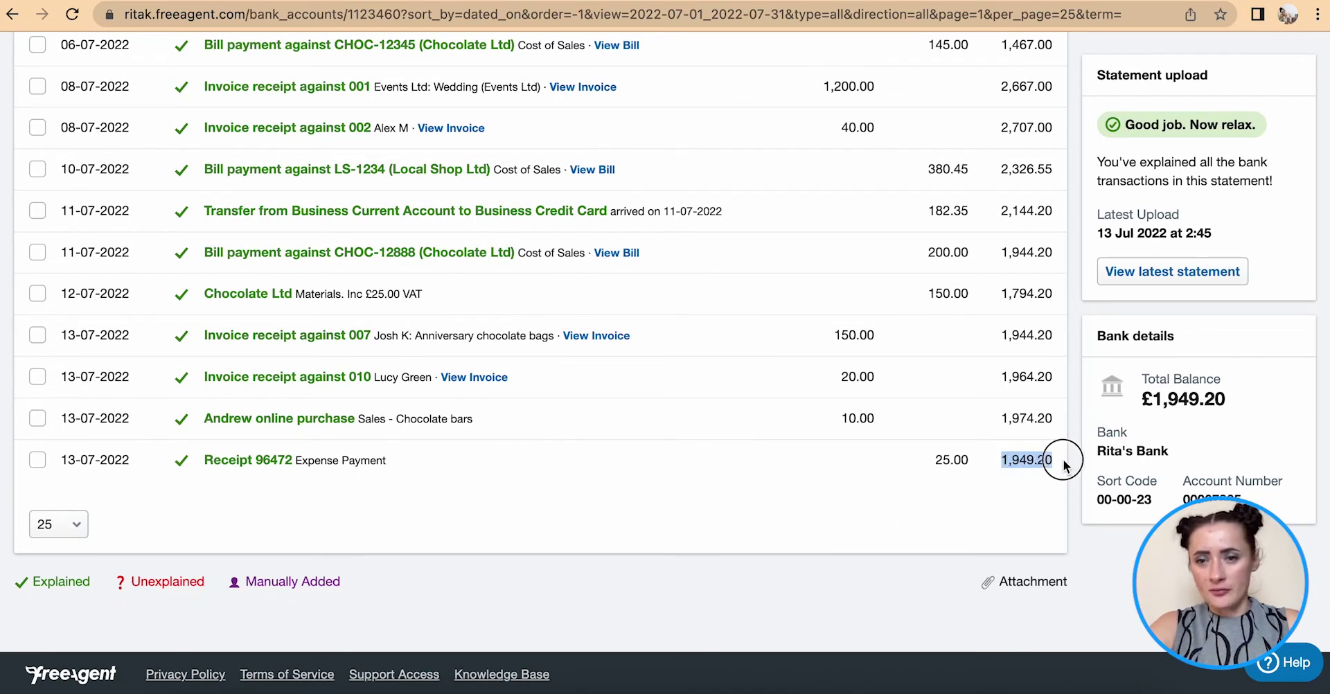